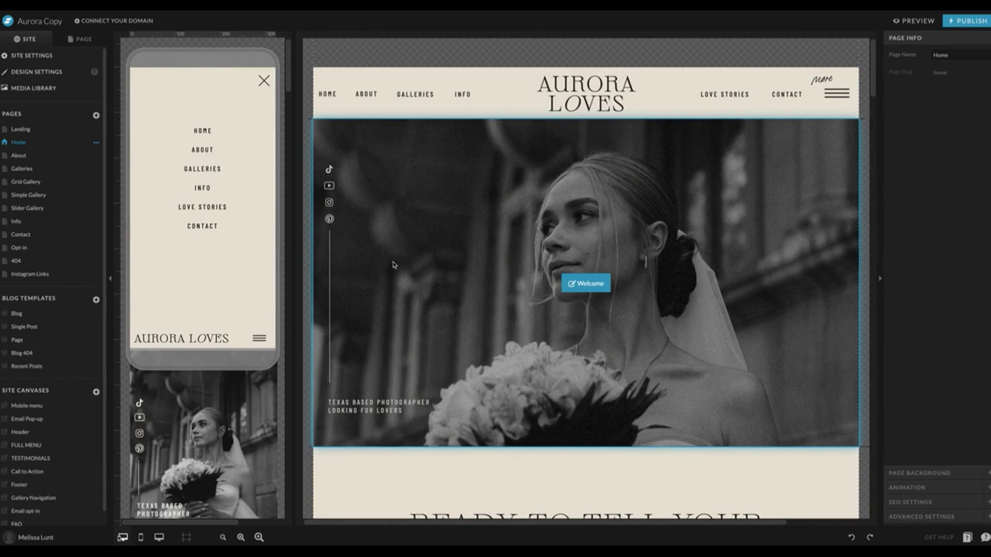
Copy the Home page into Blog Templates as Home-1 and open it in the editor.
{"action": "scroll", "coordinate": [397, 264], "scroll_direction": "down", "scroll_amount": 5}
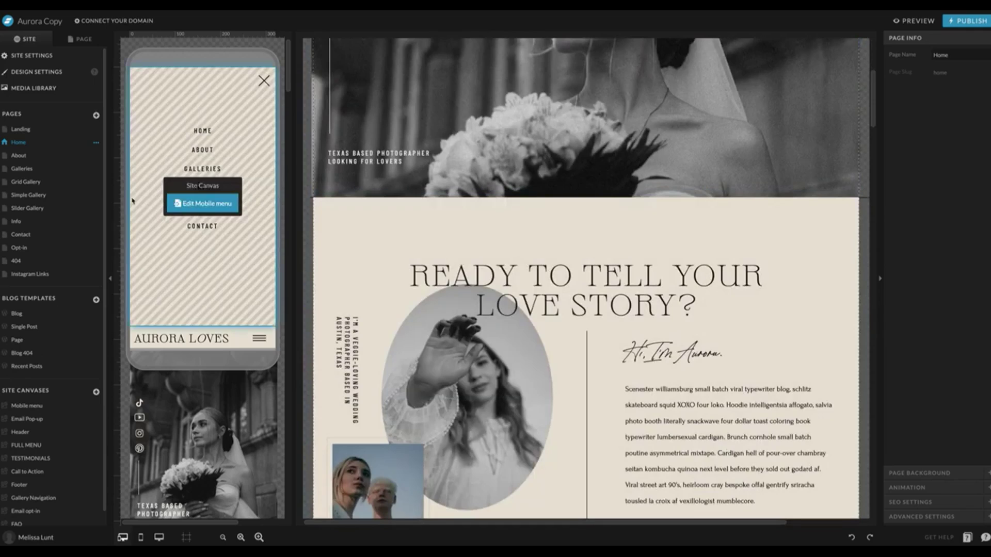
{"action": "left_click", "coordinate": [15, 142]}
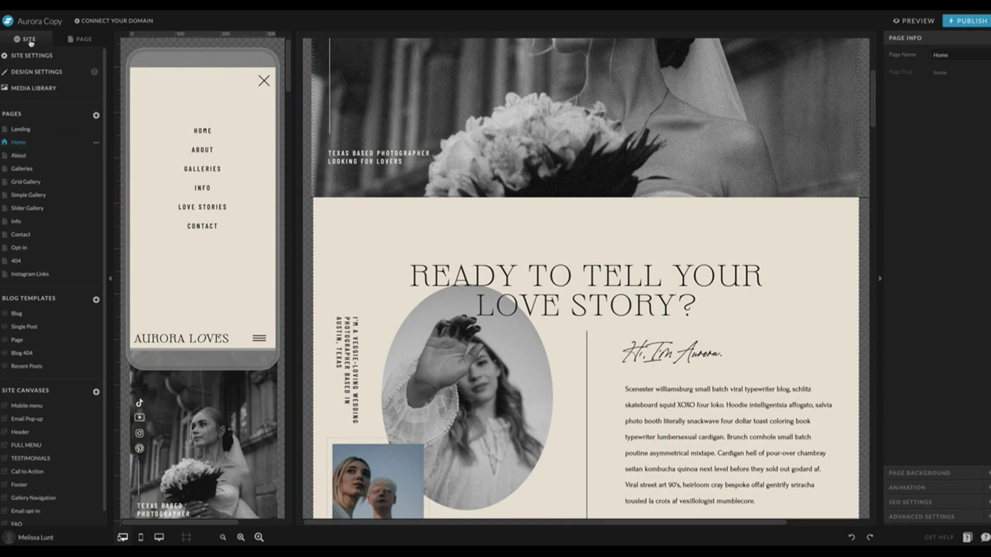
{"action": "left_click", "coordinate": [26, 39]}
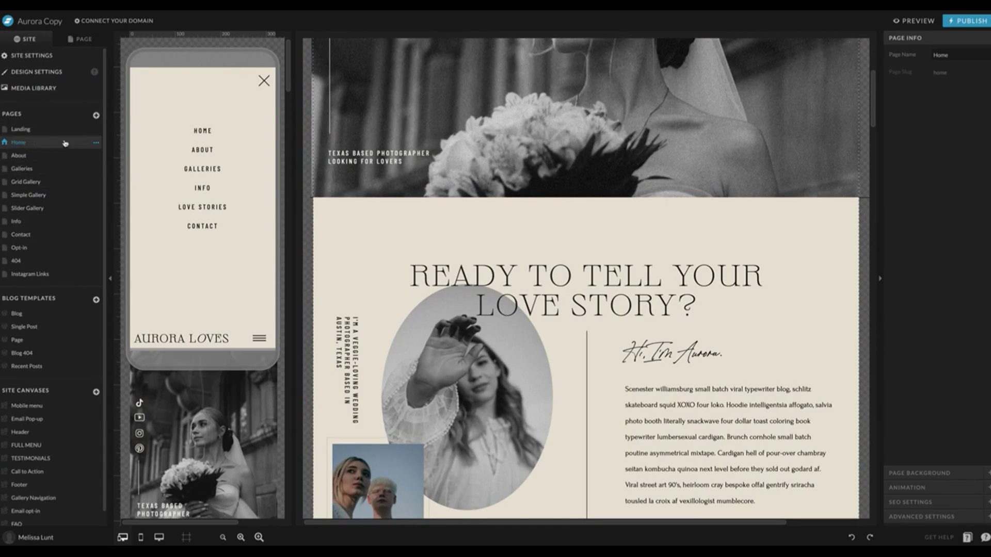
{"action": "left_click", "coordinate": [96, 144]}
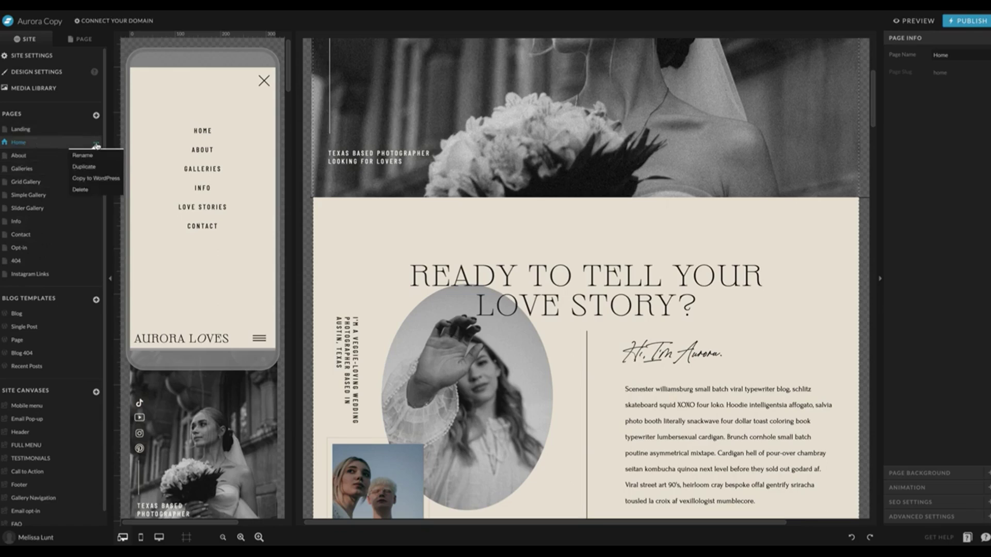
{"action": "left_click", "coordinate": [100, 179]}
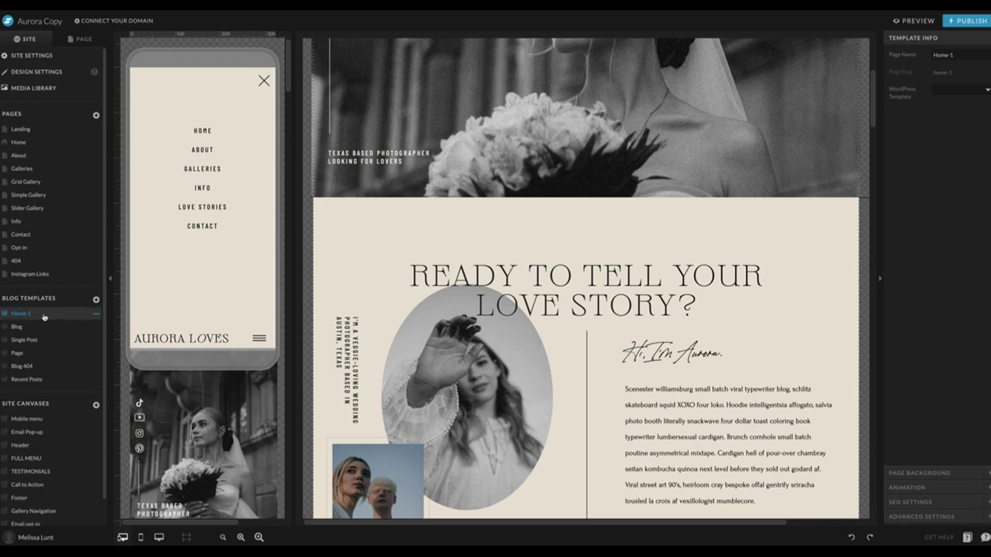
{"action": "left_click", "coordinate": [23, 366]}
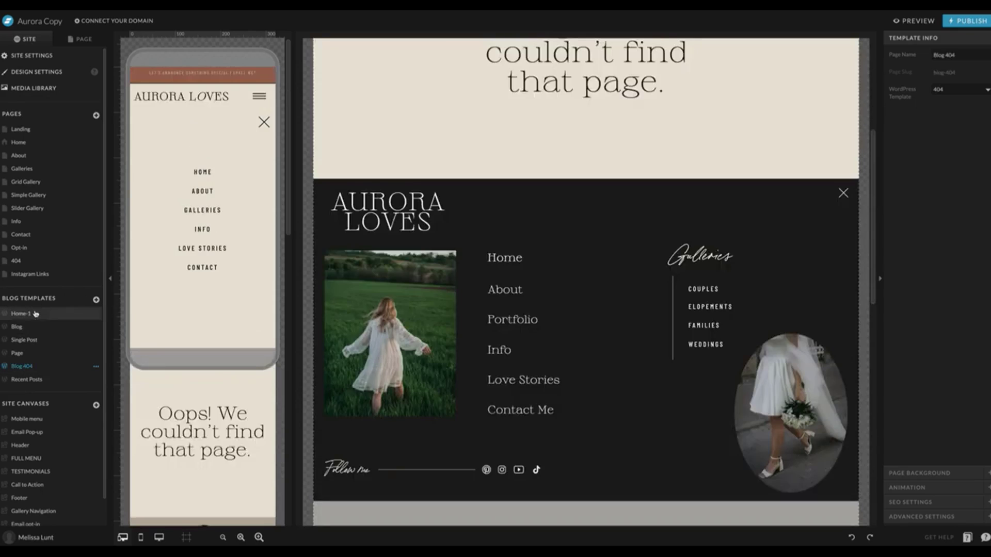
{"action": "left_click", "coordinate": [35, 313]}
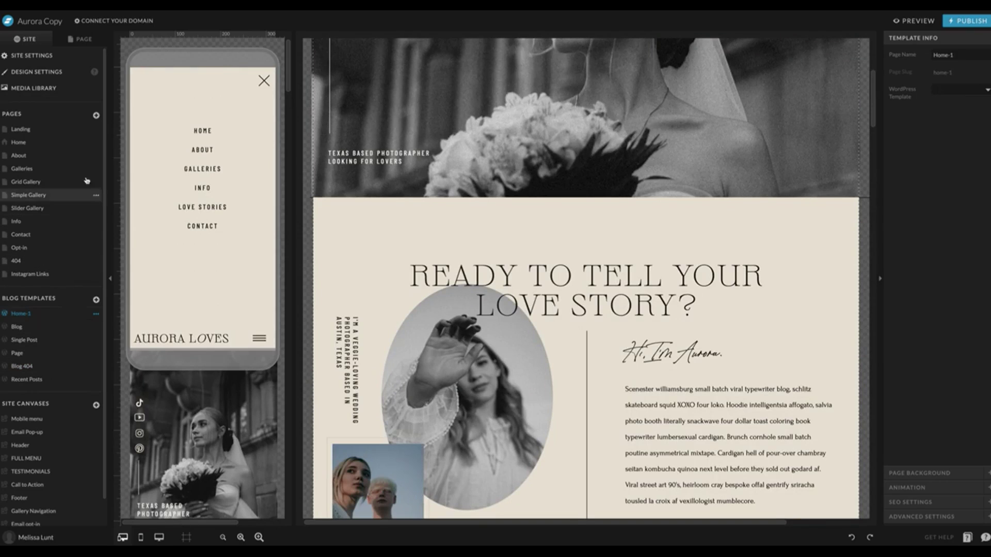
Delete the original Home page.
{"action": "left_click", "coordinate": [55, 142]}
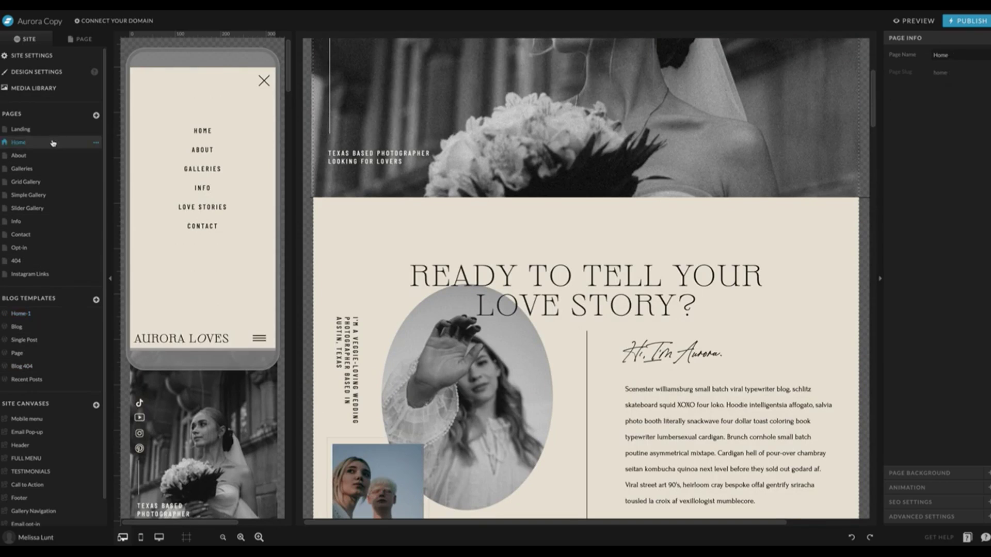
{"action": "left_click", "coordinate": [94, 143]}
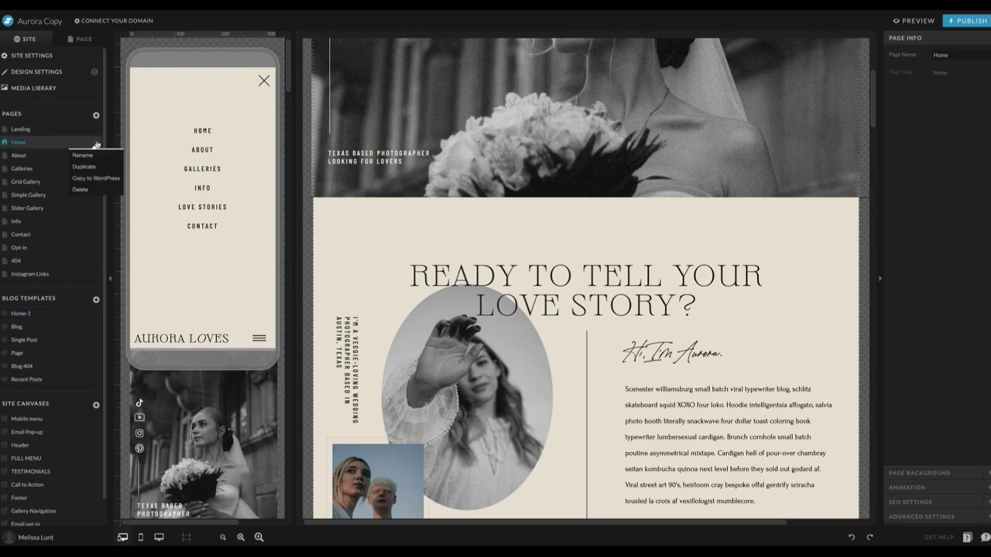
{"action": "left_click", "coordinate": [97, 189]}
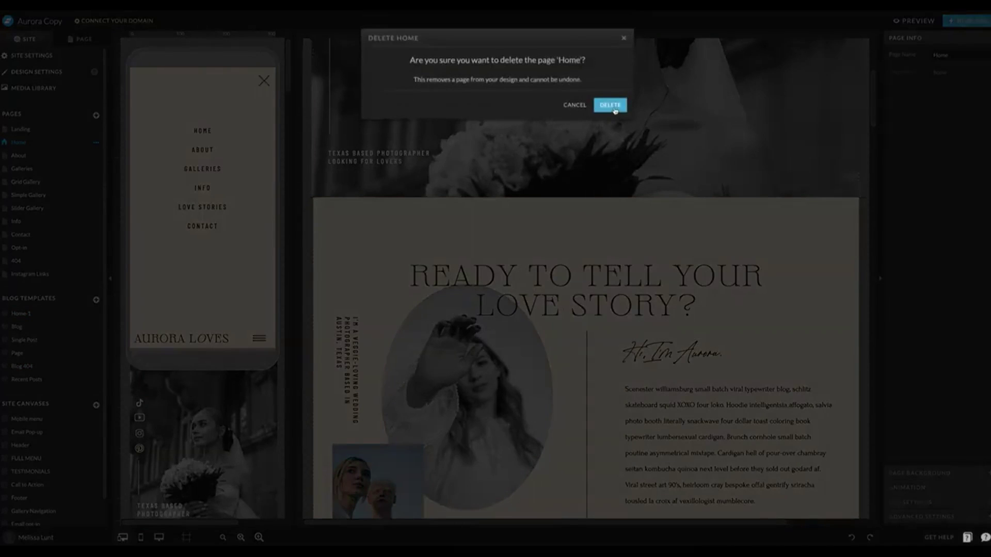
{"action": "left_click", "coordinate": [613, 109]}
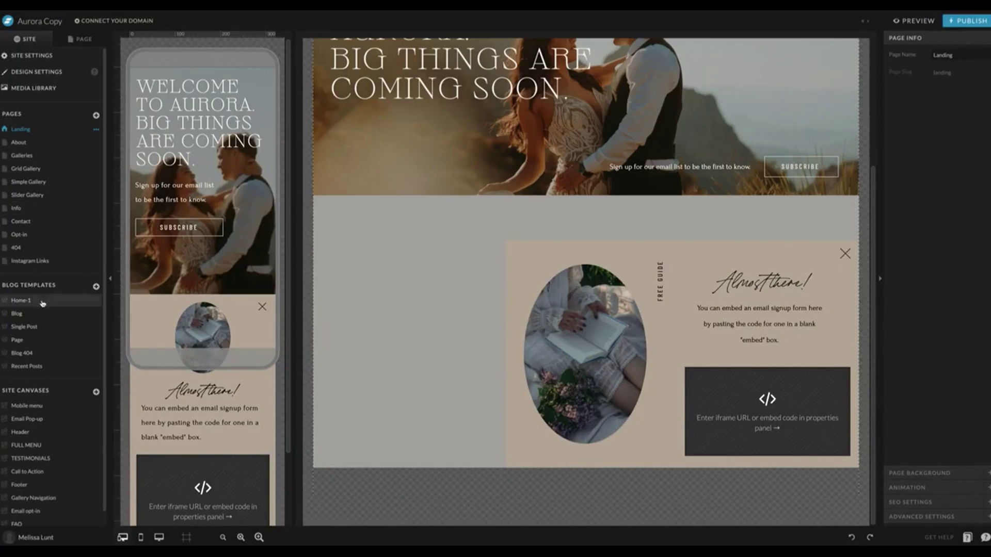
Rename the Home-1 blog template to Home.
{"action": "left_click", "coordinate": [43, 303]}
{"action": "left_click", "coordinate": [96, 302]}
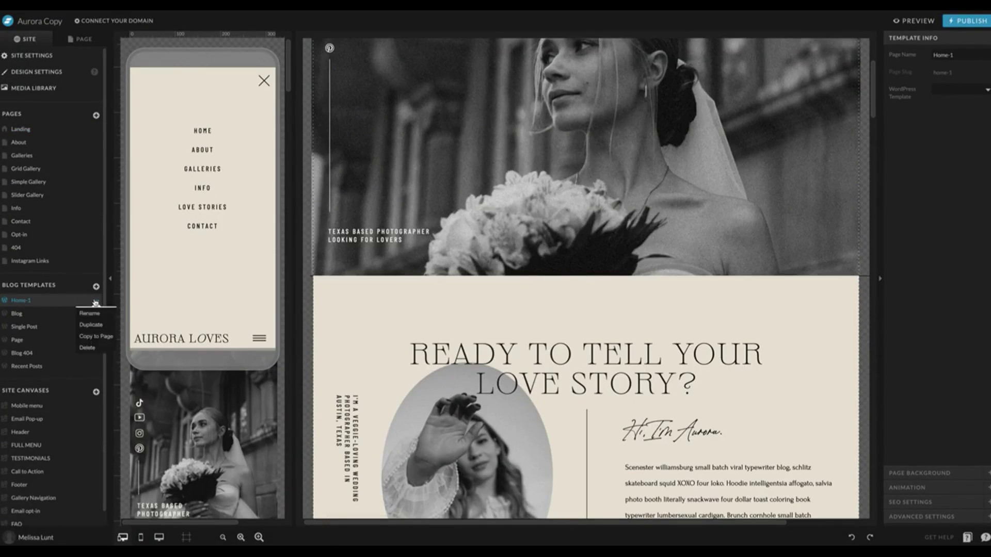
{"action": "left_click", "coordinate": [95, 311]}
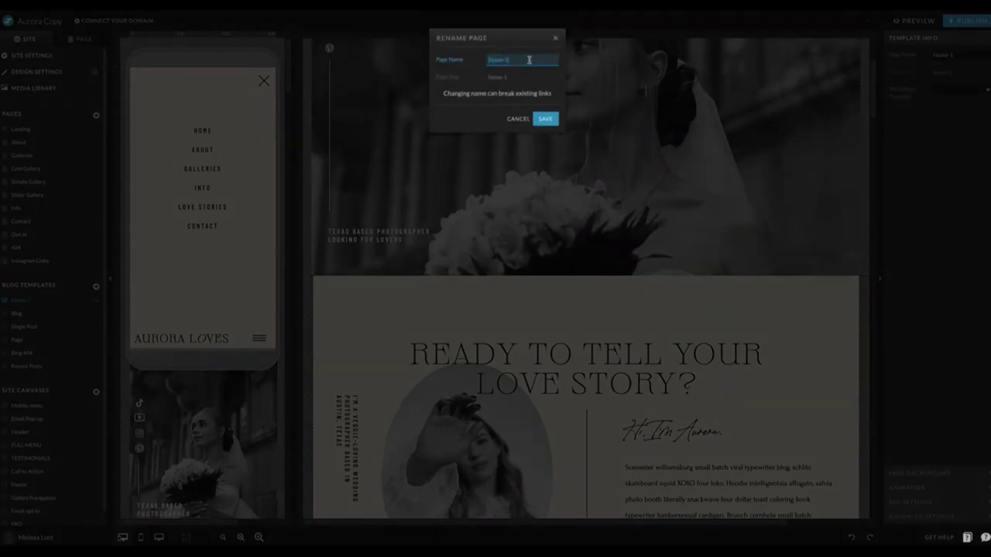
{"action": "key", "text": "Return"}
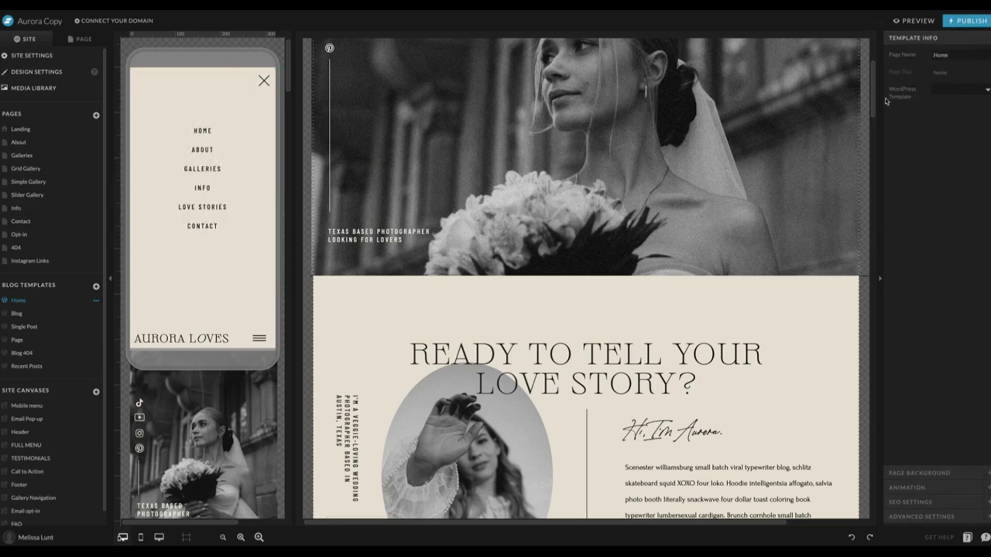
Set the template's WordPress Template to Front Page.
{"action": "left_click", "coordinate": [962, 93]}
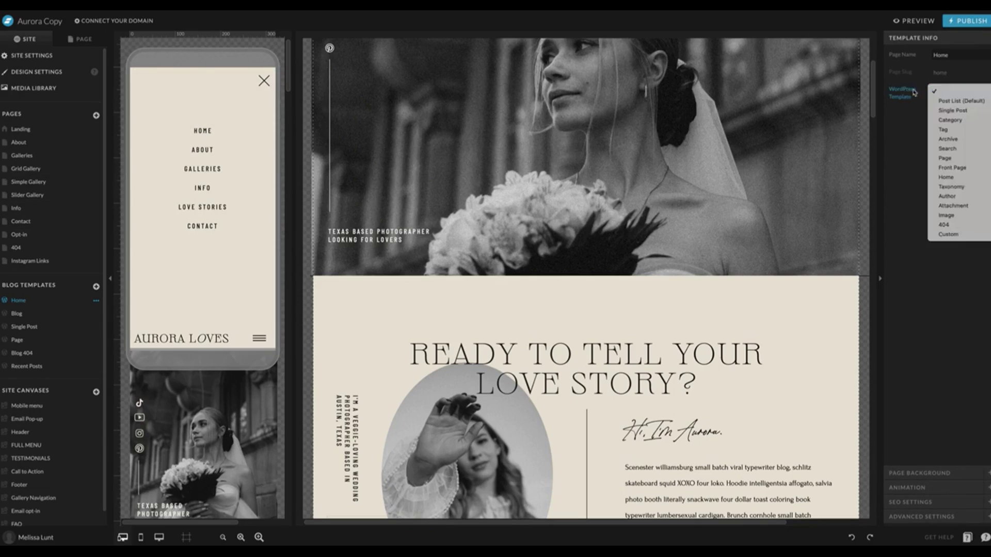
{"action": "left_click", "coordinate": [960, 168]}
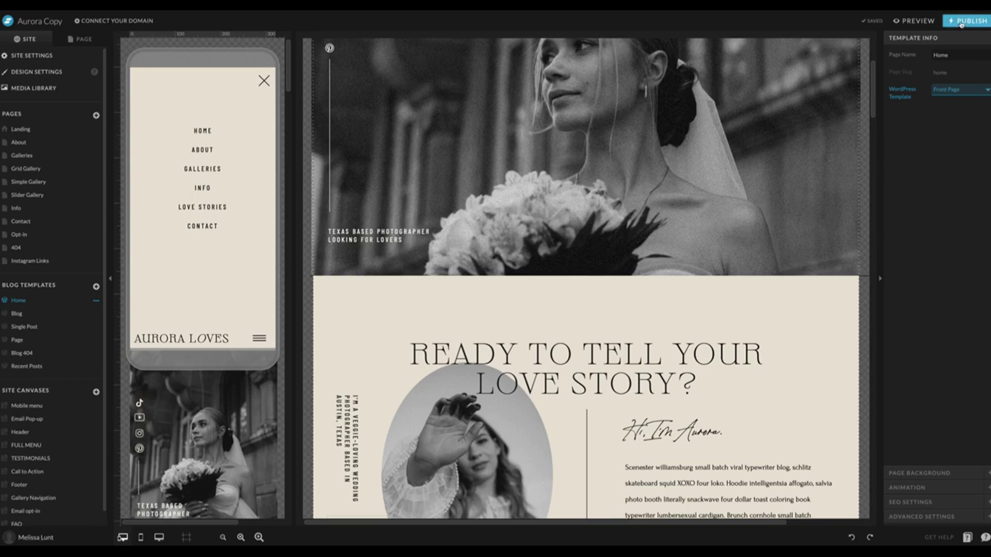
{"action": "scroll", "coordinate": [743, 210], "scroll_direction": "down", "scroll_amount": 10}
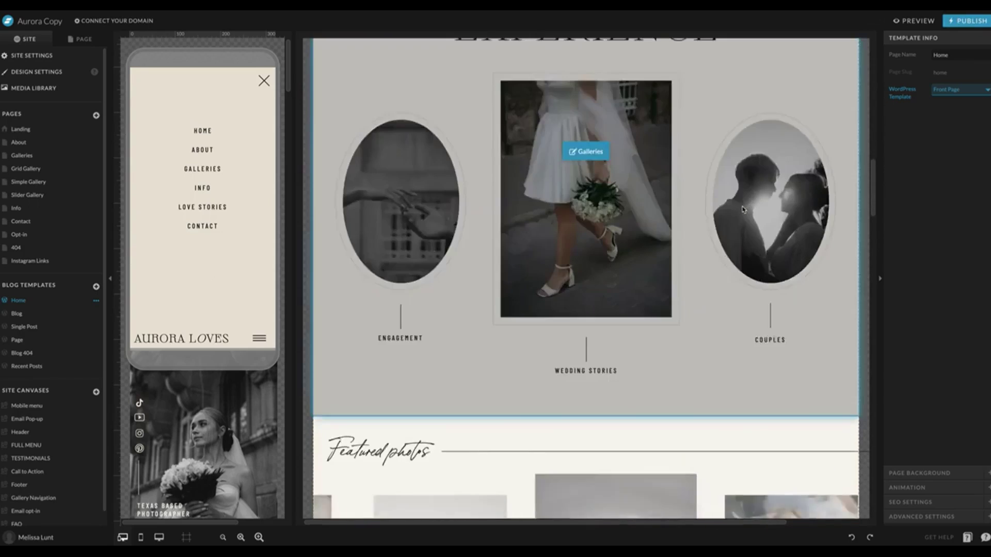
{"action": "scroll", "coordinate": [743, 210], "scroll_direction": "up", "scroll_amount": 10}
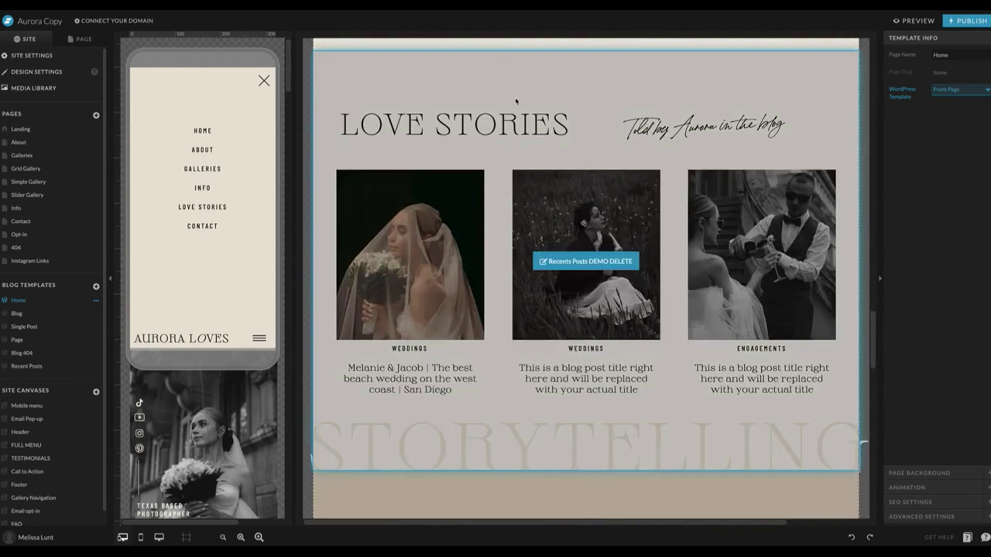
Delete the 'Recents Posts DEMO DELETE' Love Stories section from the Home template.
{"action": "left_click", "coordinate": [697, 173]}
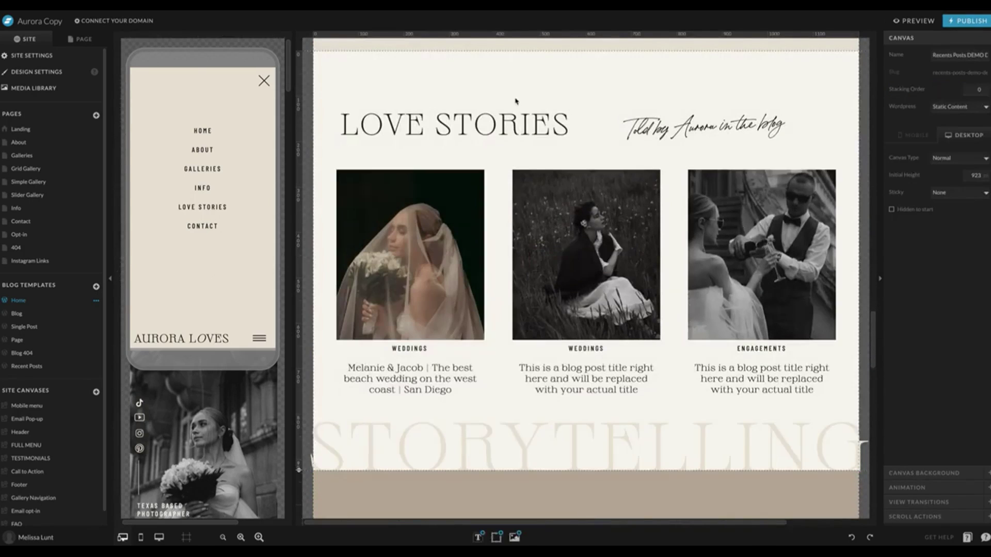
{"action": "left_click", "coordinate": [82, 40]}
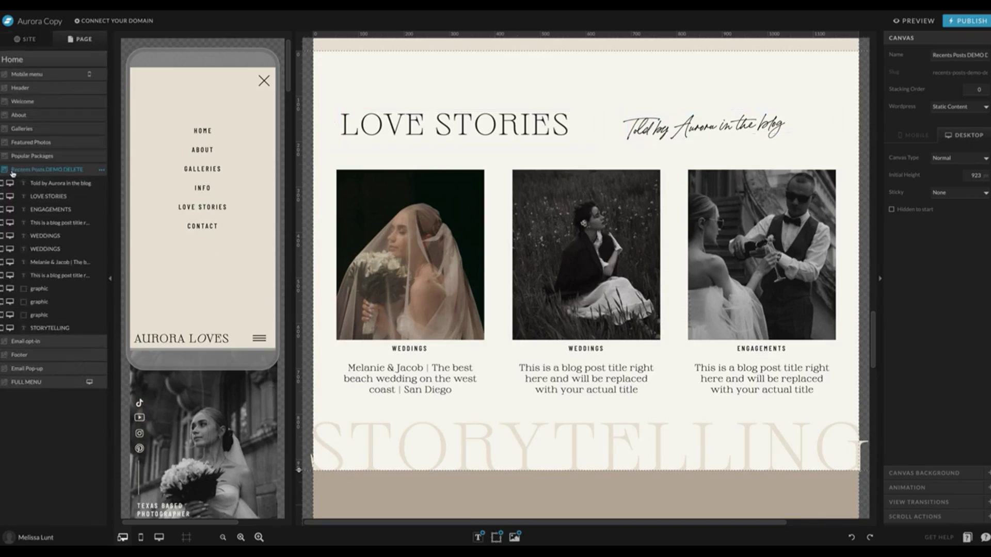
{"action": "left_click", "coordinate": [102, 170]}
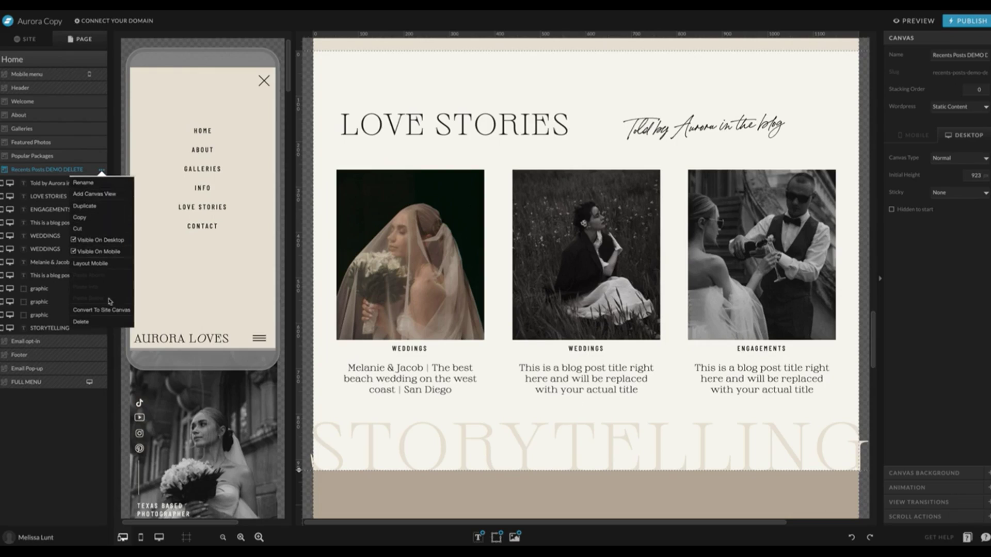
{"action": "left_click", "coordinate": [81, 322]}
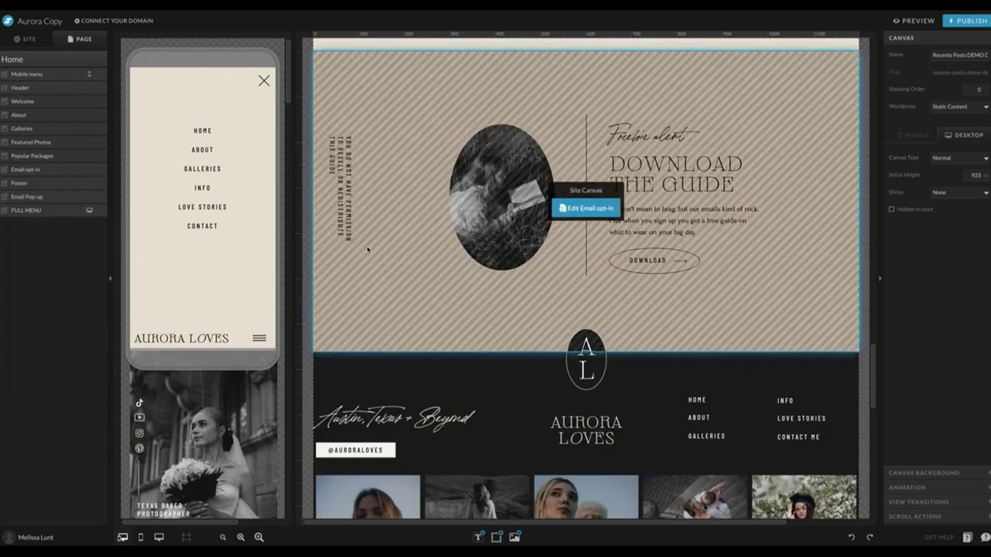
{"action": "scroll", "coordinate": [368, 250], "scroll_direction": "up", "scroll_amount": 5}
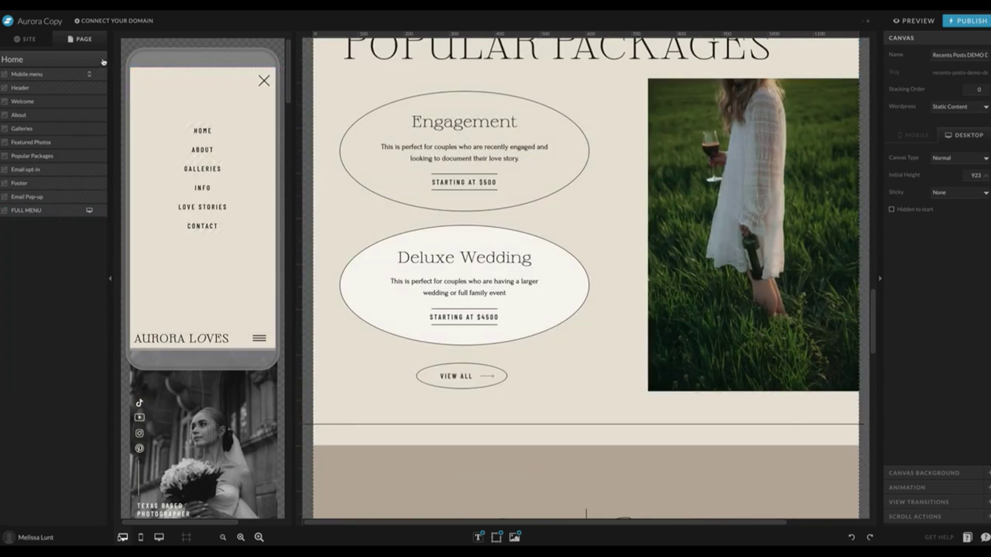
{"action": "left_click", "coordinate": [103, 61]}
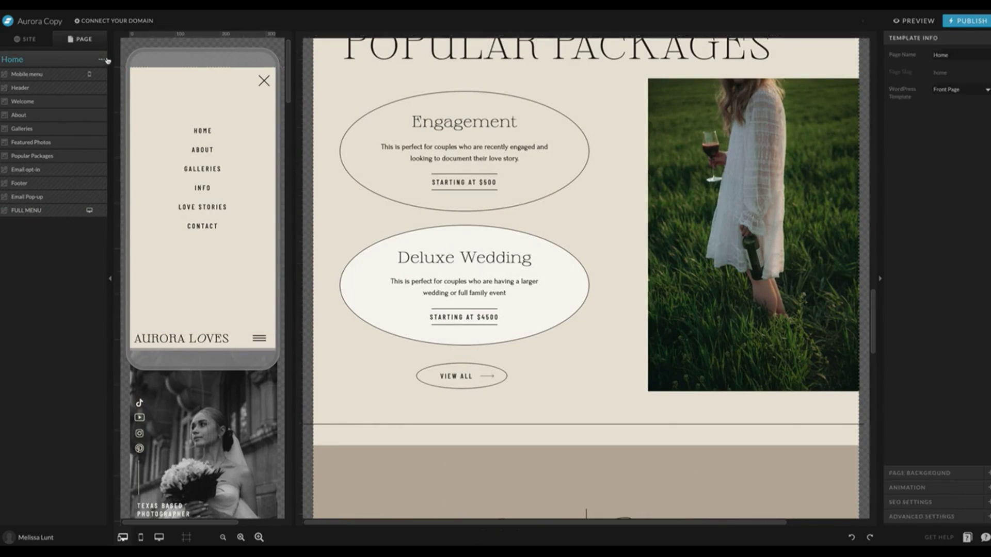
Add the 'Recents Posts REPLACE WITH THIS' canvas from the Recent Posts template to Home.
{"action": "left_click", "coordinate": [102, 61]}
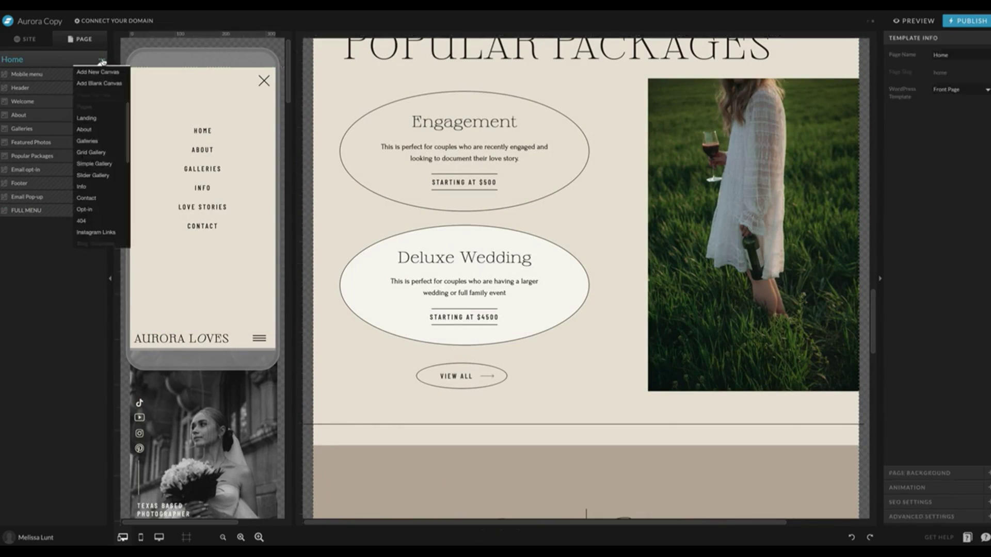
{"action": "left_click", "coordinate": [103, 73]}
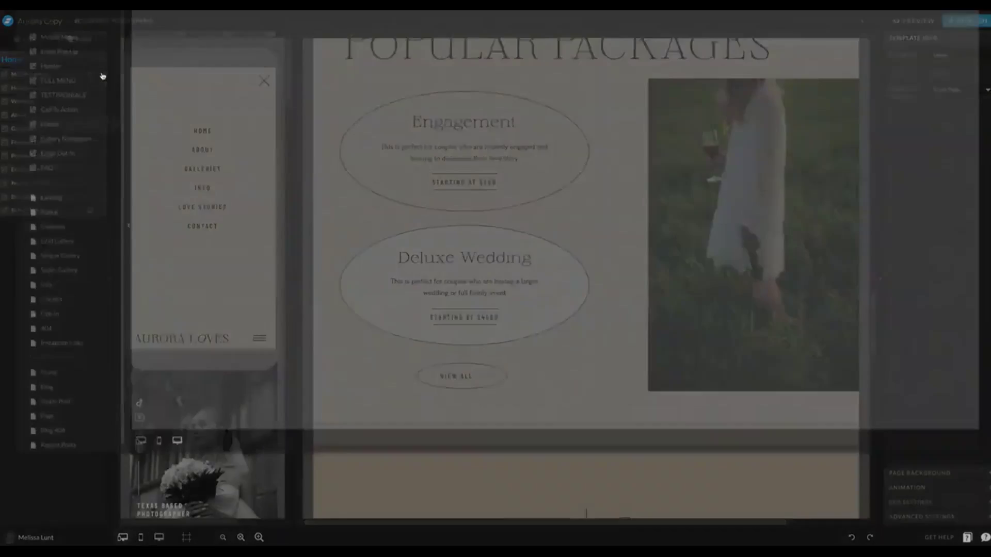
{"action": "scroll", "coordinate": [98, 226], "scroll_direction": "down", "scroll_amount": 1}
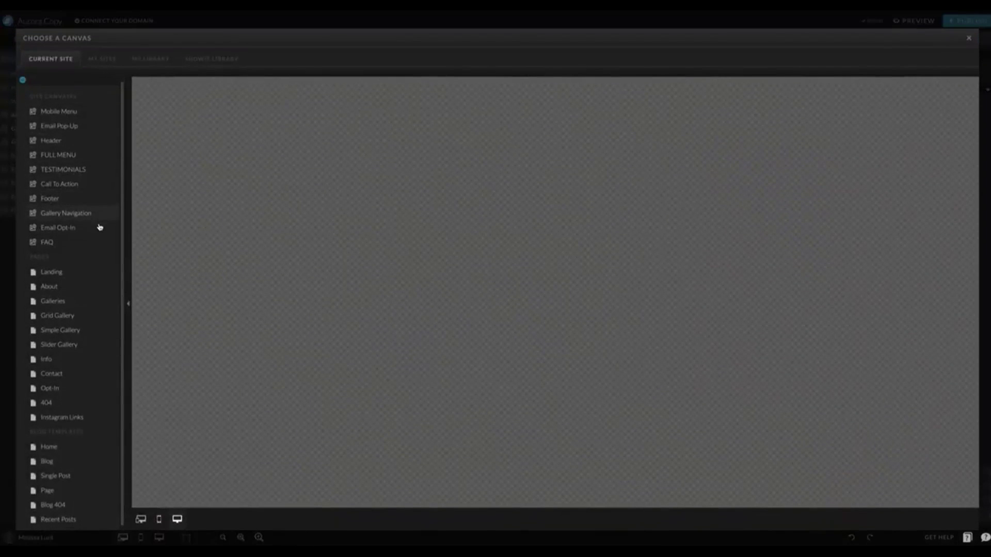
{"action": "left_click", "coordinate": [77, 515]}
{"action": "scroll", "coordinate": [103, 402], "scroll_direction": "down", "scroll_amount": 3}
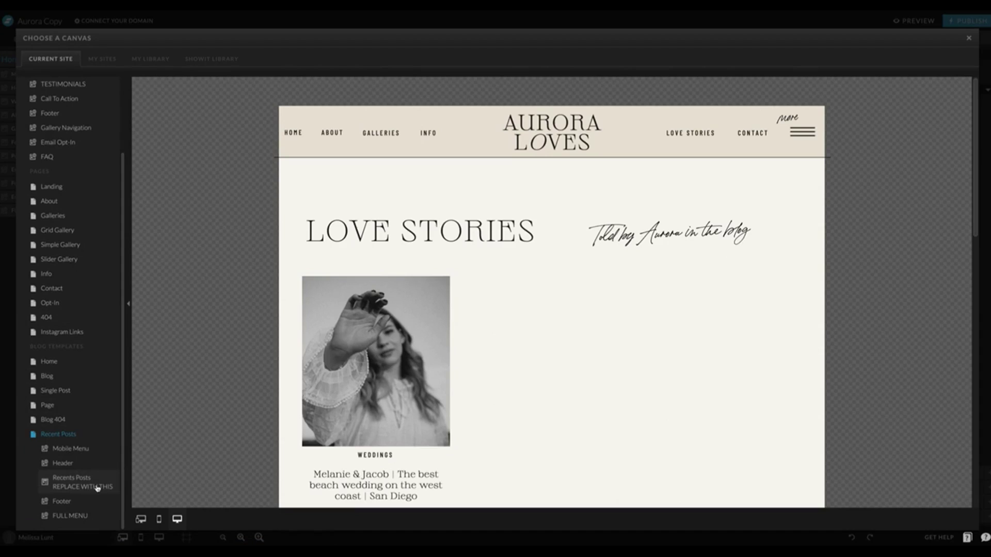
{"action": "left_click", "coordinate": [79, 486]}
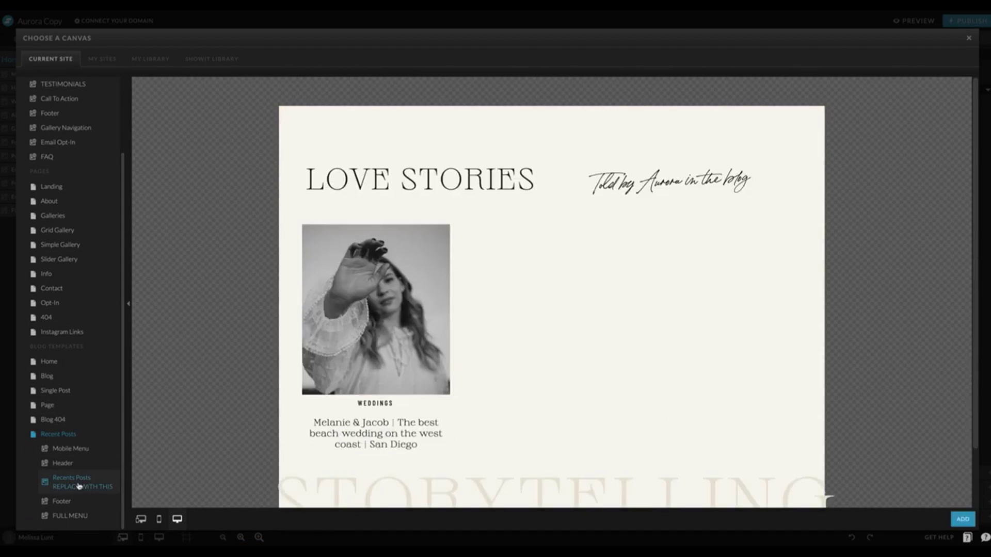
{"action": "scroll", "coordinate": [166, 389], "scroll_direction": "down", "scroll_amount": 2}
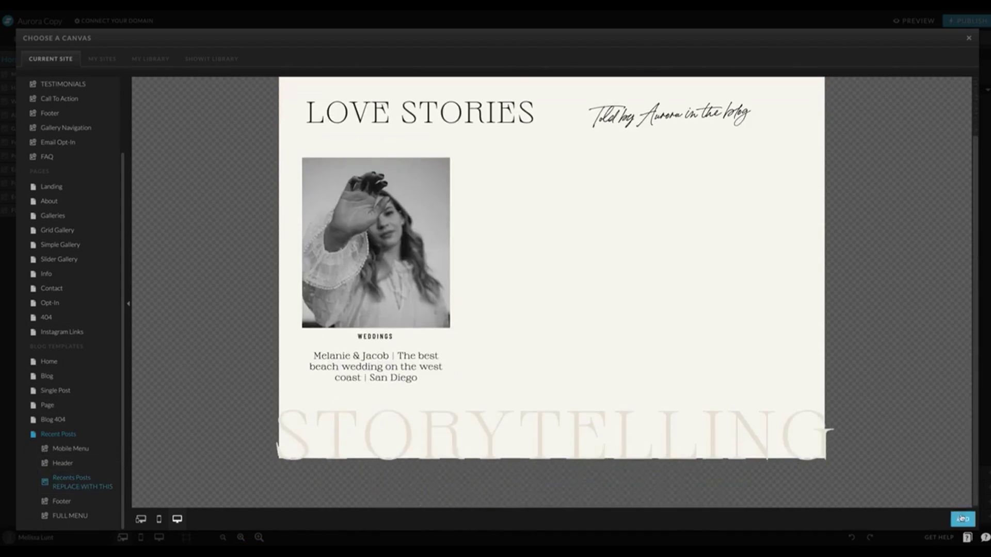
{"action": "left_click", "coordinate": [962, 519]}
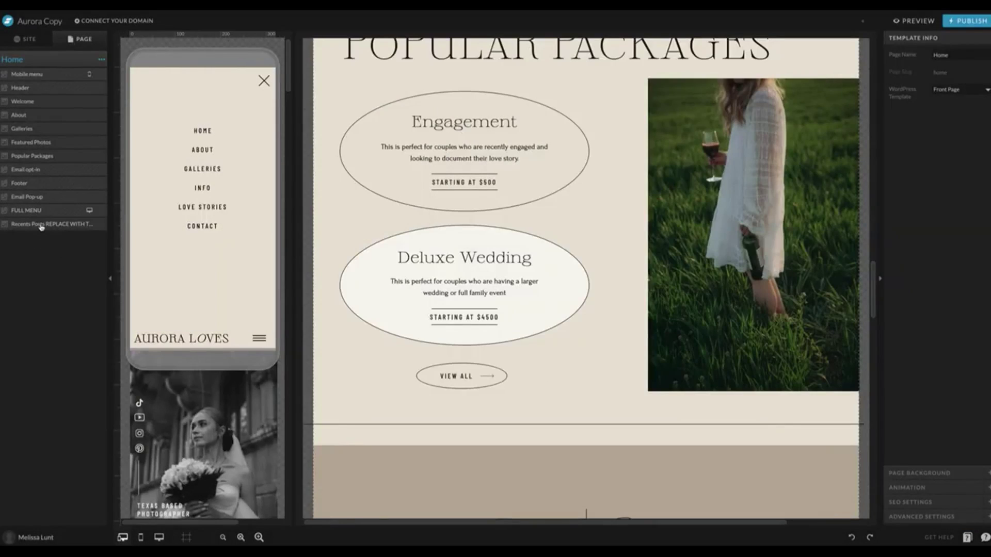
Move the Recent Posts canvas below Popular Packages and check its Weddings and Engagements post views.
{"action": "left_click_drag", "start_coordinate": [42, 224], "coordinate": [60, 170]}
{"action": "scroll", "coordinate": [316, 251], "scroll_direction": "down", "scroll_amount": 10}
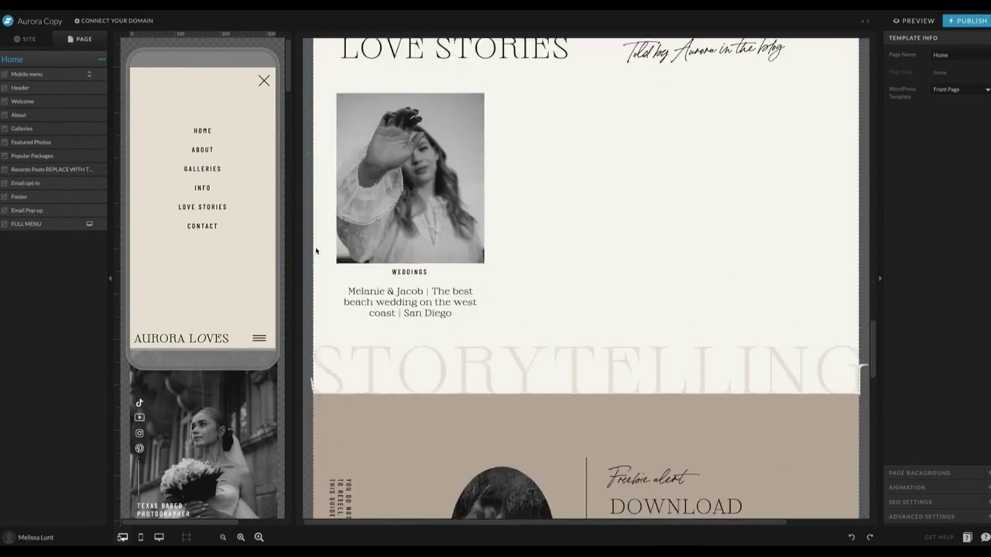
{"action": "scroll", "coordinate": [317, 250], "scroll_direction": "up", "scroll_amount": 5}
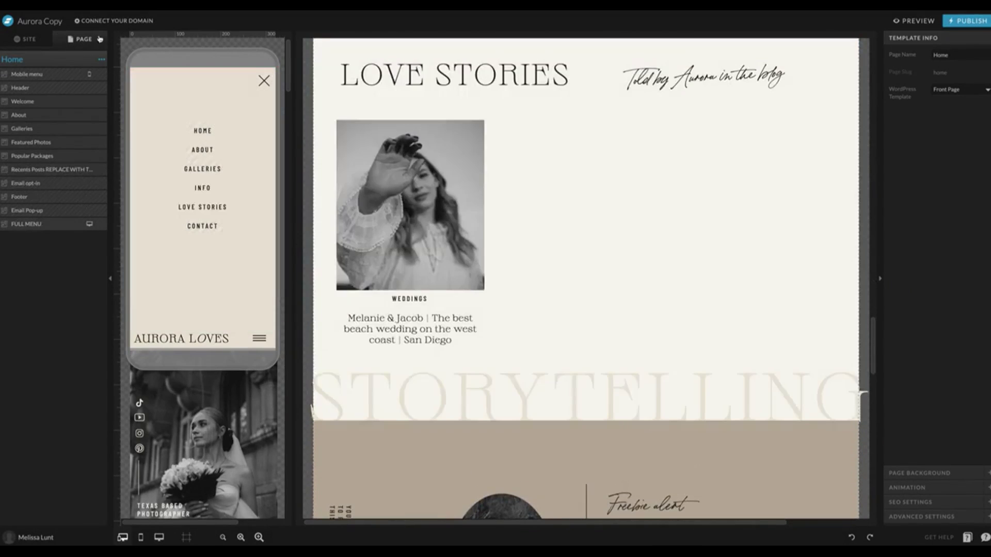
{"action": "left_click", "coordinate": [43, 171]}
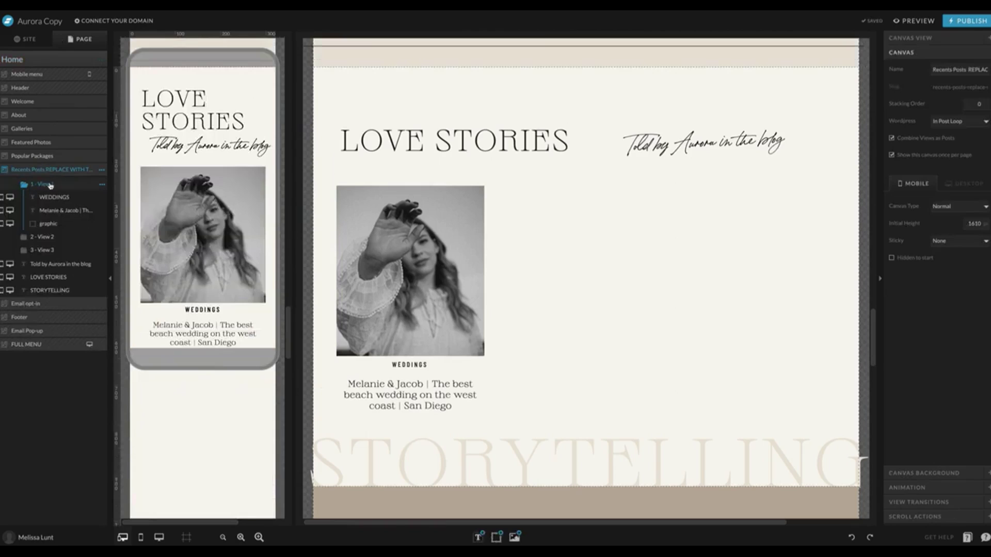
{"action": "left_click", "coordinate": [57, 238]}
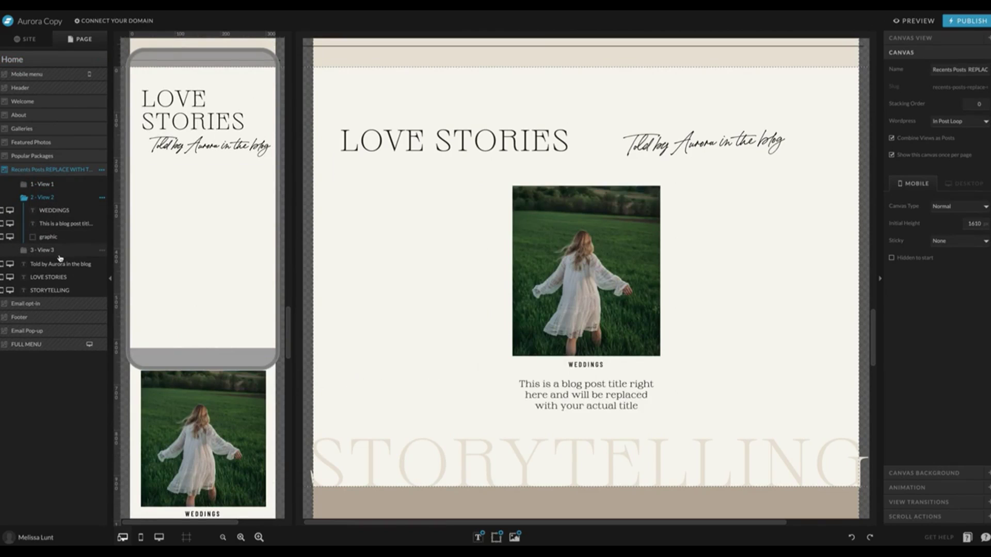
{"action": "left_click", "coordinate": [58, 251]}
{"action": "left_click", "coordinate": [62, 184]}
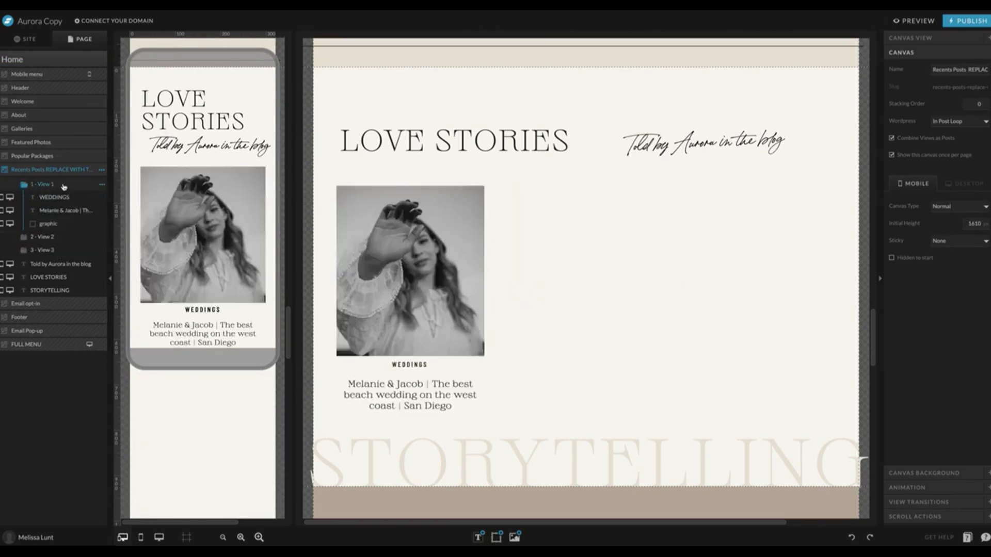
{"action": "left_click", "coordinate": [67, 237]}
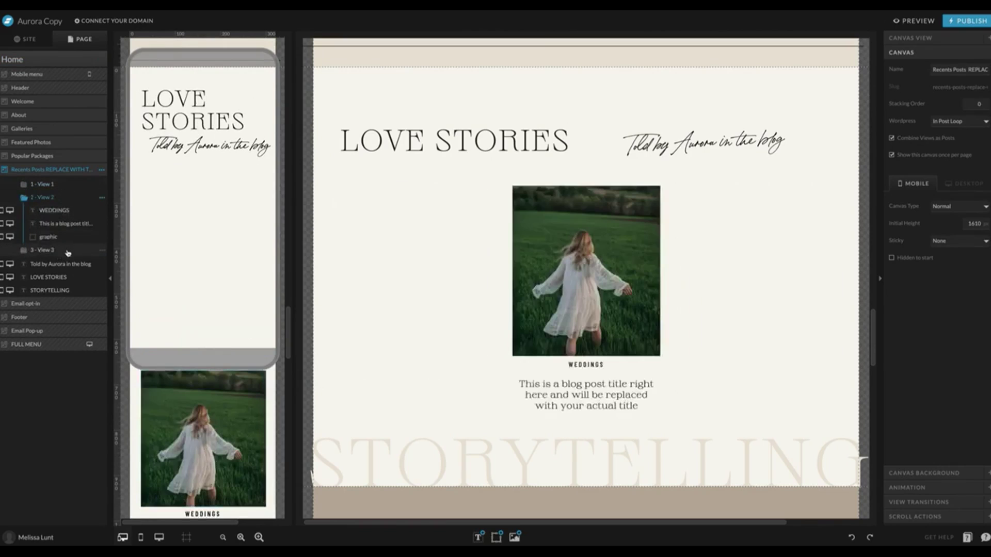
{"action": "left_click", "coordinate": [67, 251]}
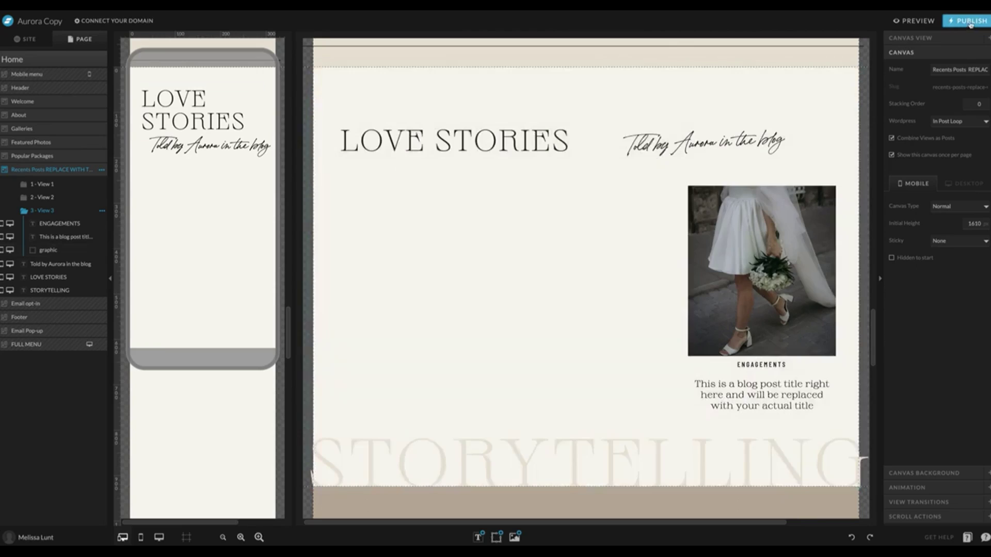
Publish the Showit site and dismiss the confirmation.
{"action": "left_click", "coordinate": [968, 21]}
{"action": "left_click", "coordinate": [594, 186]}
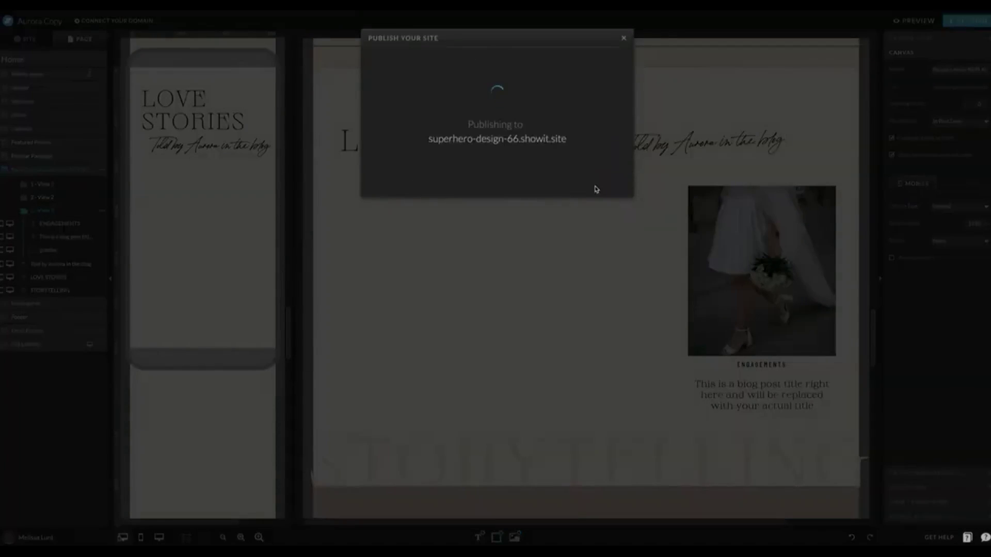
{"action": "left_click", "coordinate": [505, 172]}
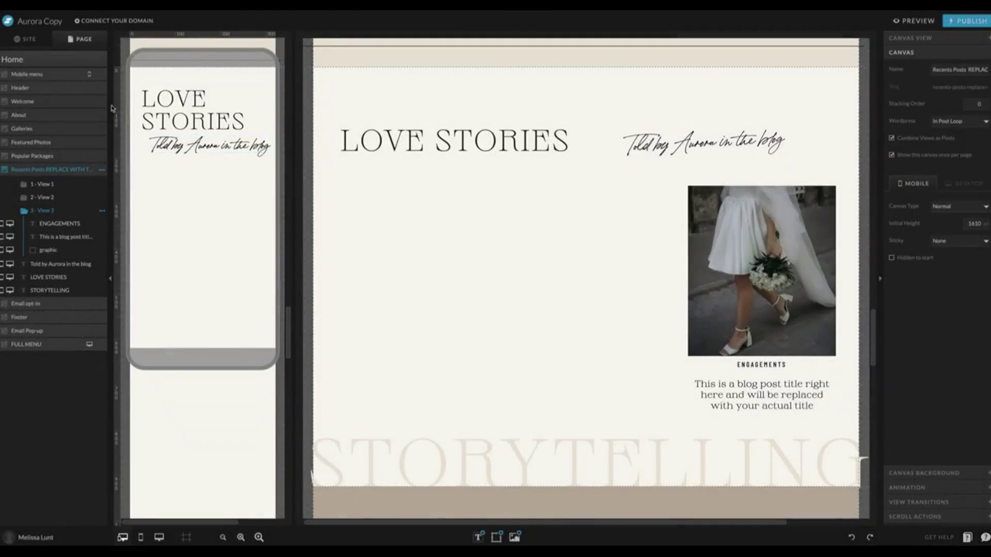
Set the Site Settings blog domain to the test WordPress blog and save it.
{"action": "left_click", "coordinate": [27, 40]}
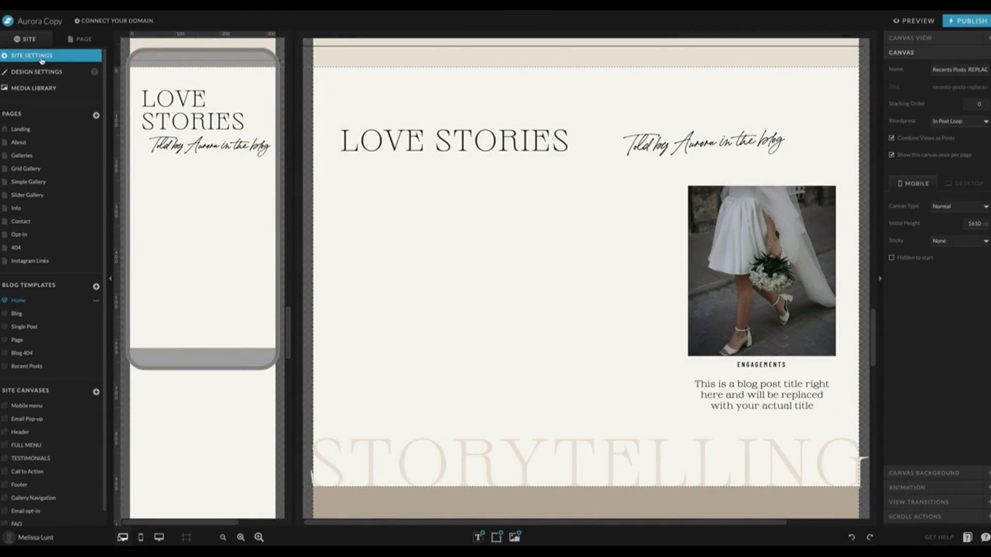
{"action": "left_click", "coordinate": [39, 57]}
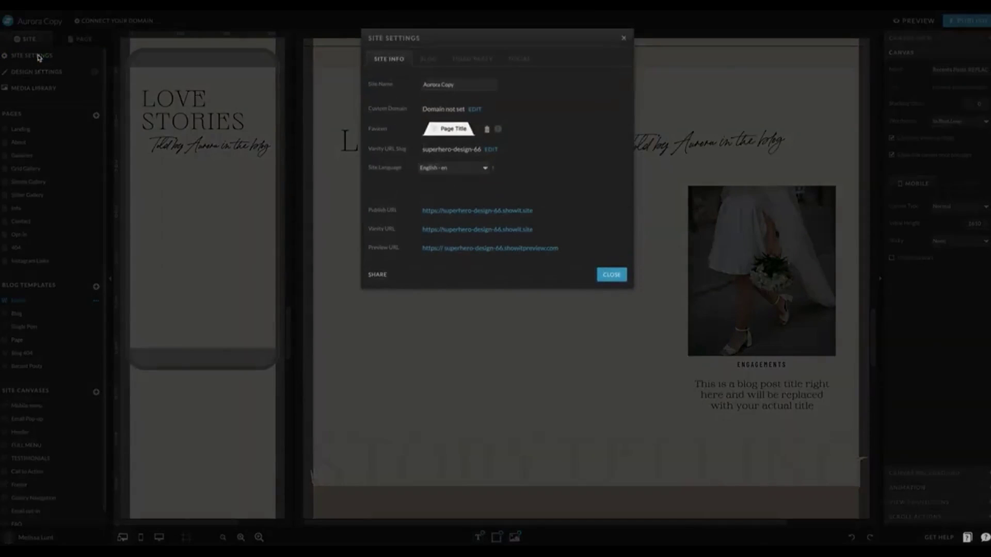
{"action": "left_click", "coordinate": [428, 59]}
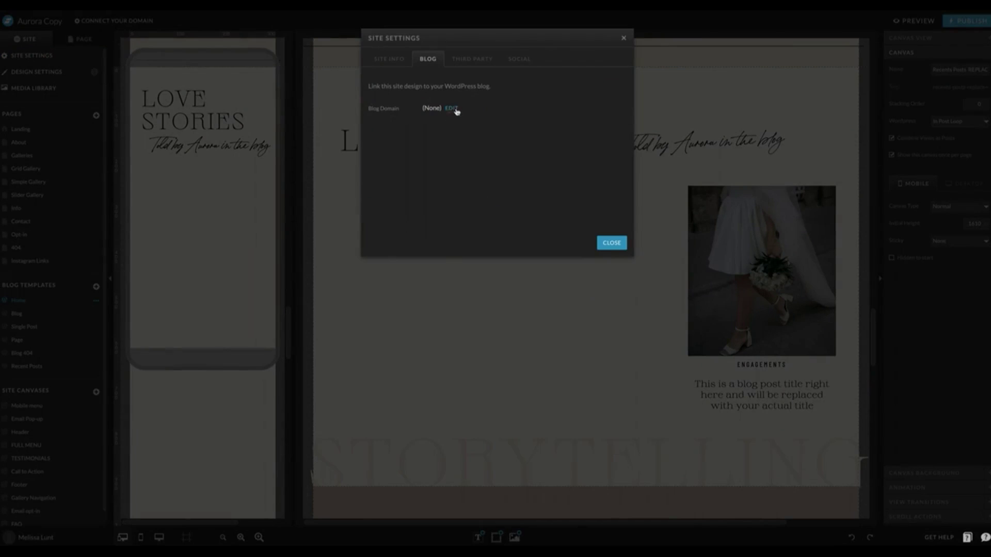
{"action": "left_click", "coordinate": [452, 110]}
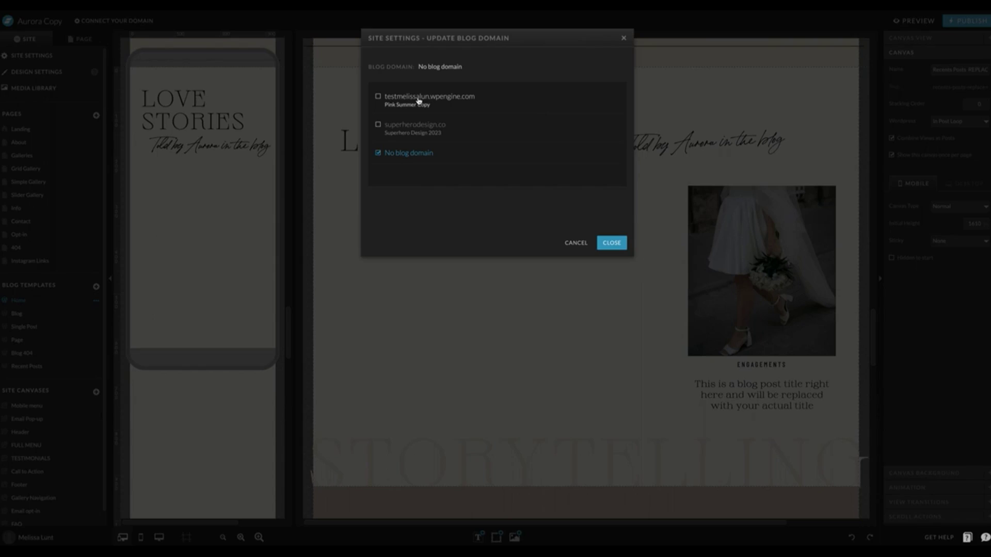
{"action": "left_click", "coordinate": [378, 98]}
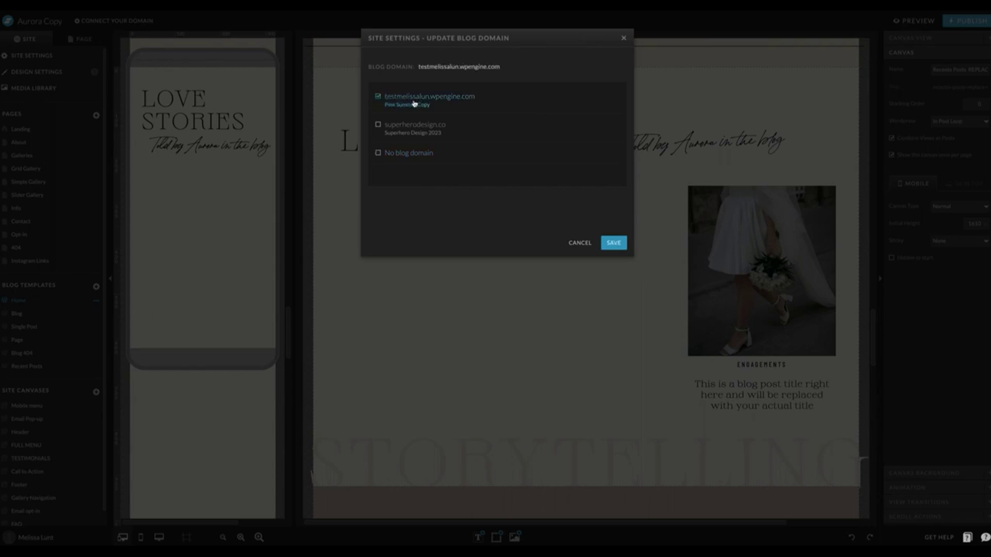
{"action": "left_click", "coordinate": [620, 244]}
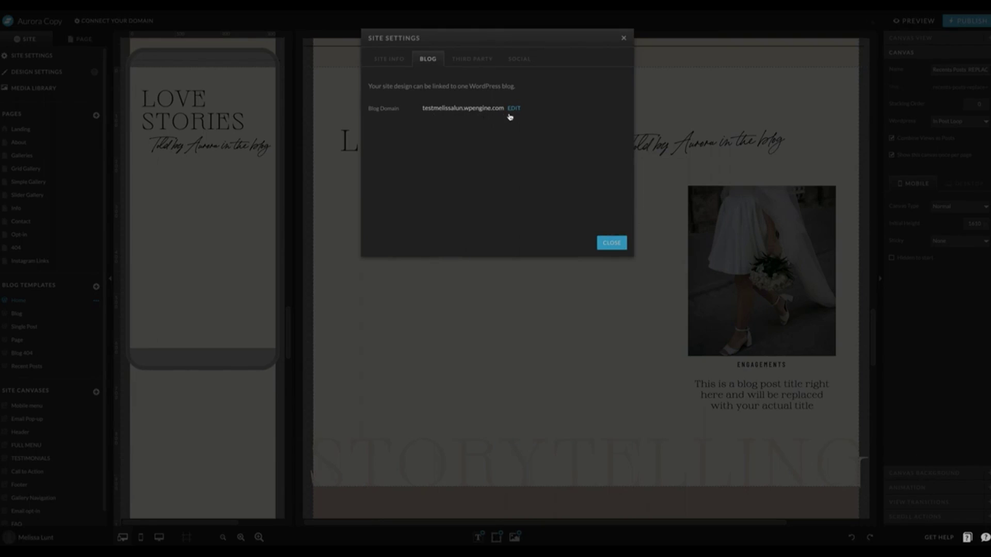
Close the site settings and republish the Showit site.
{"action": "left_click", "coordinate": [615, 243]}
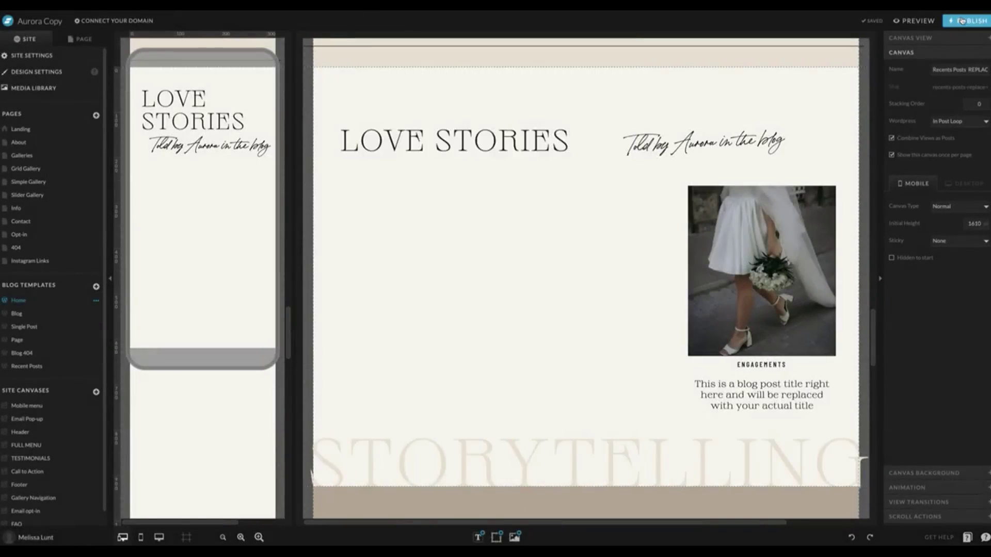
{"action": "left_click", "coordinate": [960, 21]}
{"action": "left_click", "coordinate": [596, 183]}
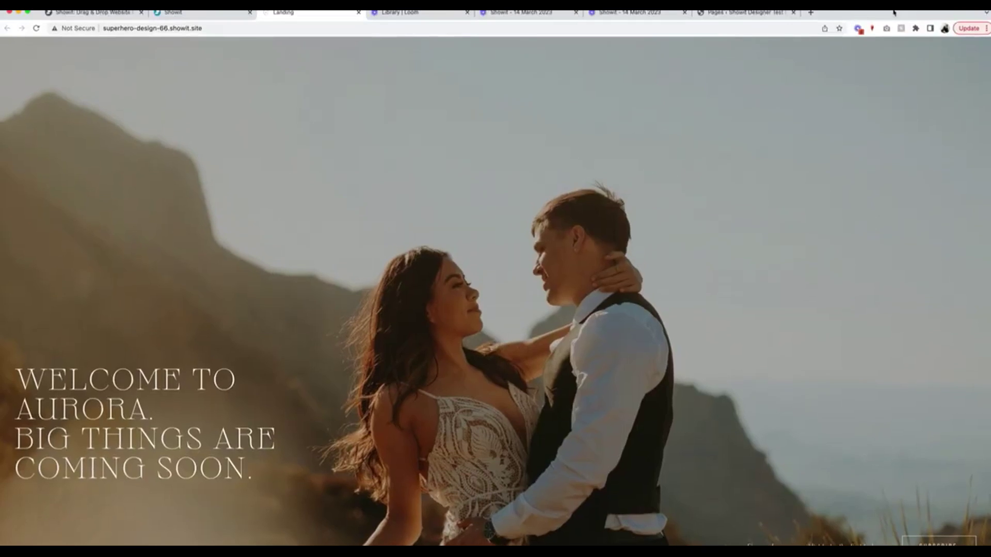
Load the test blog's /wp-login.php page in the WordPress browser tab.
{"action": "left_click", "coordinate": [202, 27]}
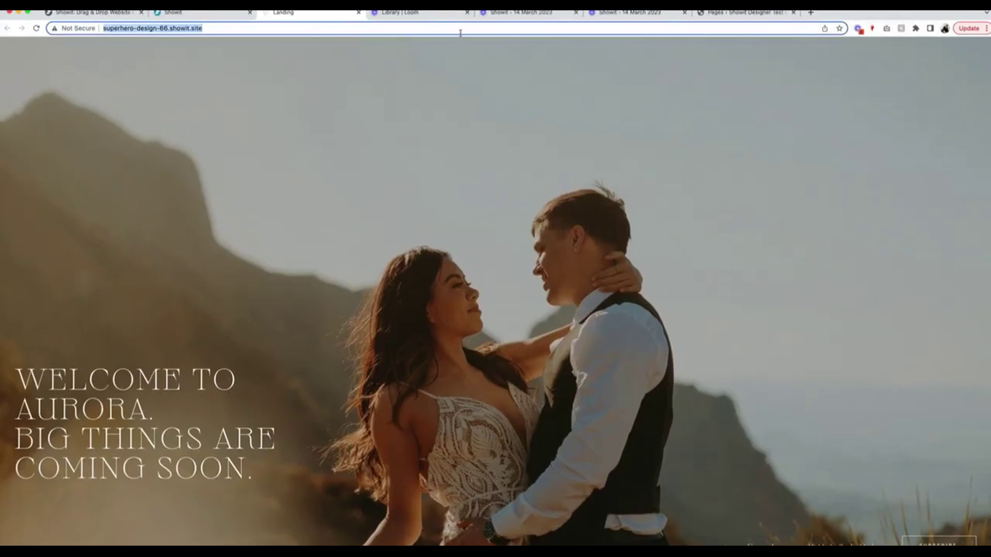
{"action": "left_click", "coordinate": [745, 17]}
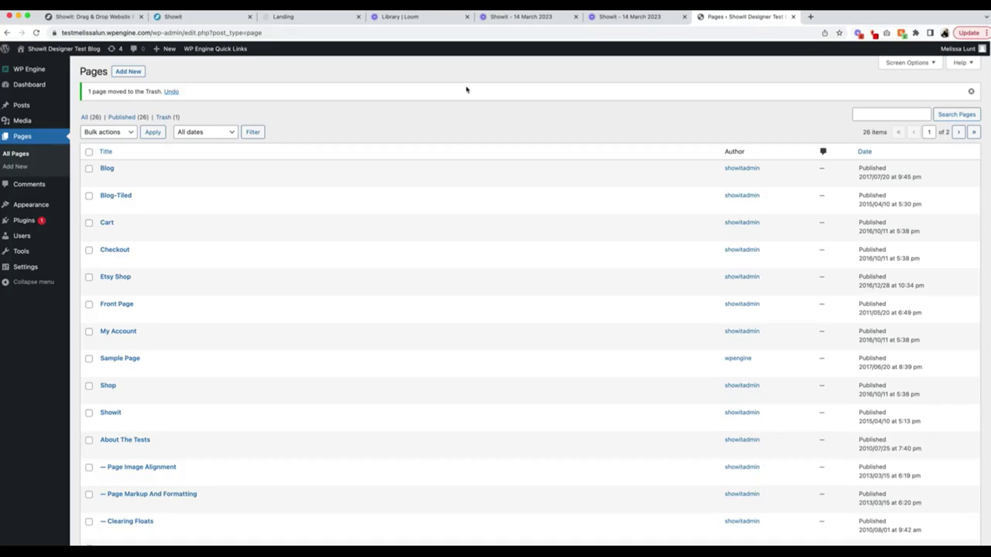
{"action": "left_click", "coordinate": [129, 33]}
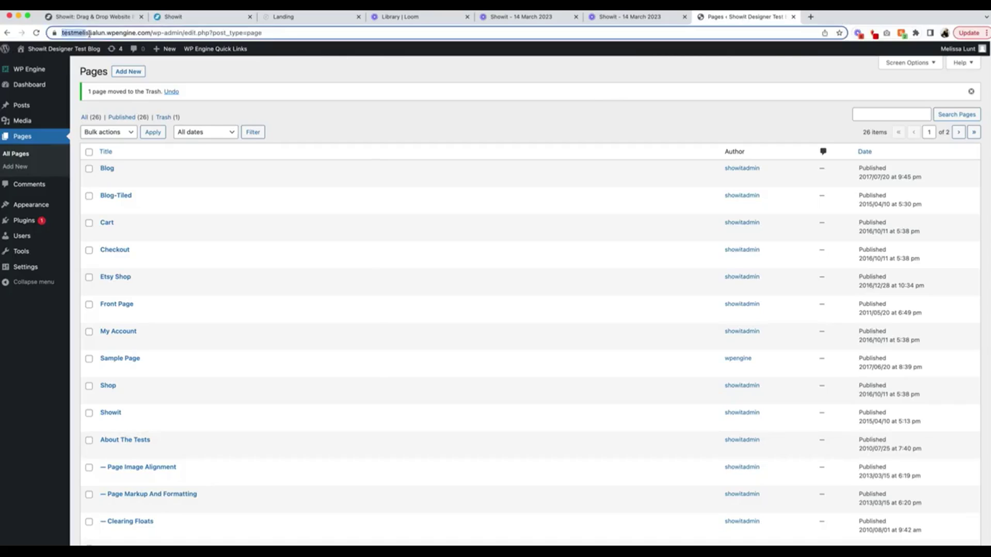
{"action": "type", "text": "yourdo"}
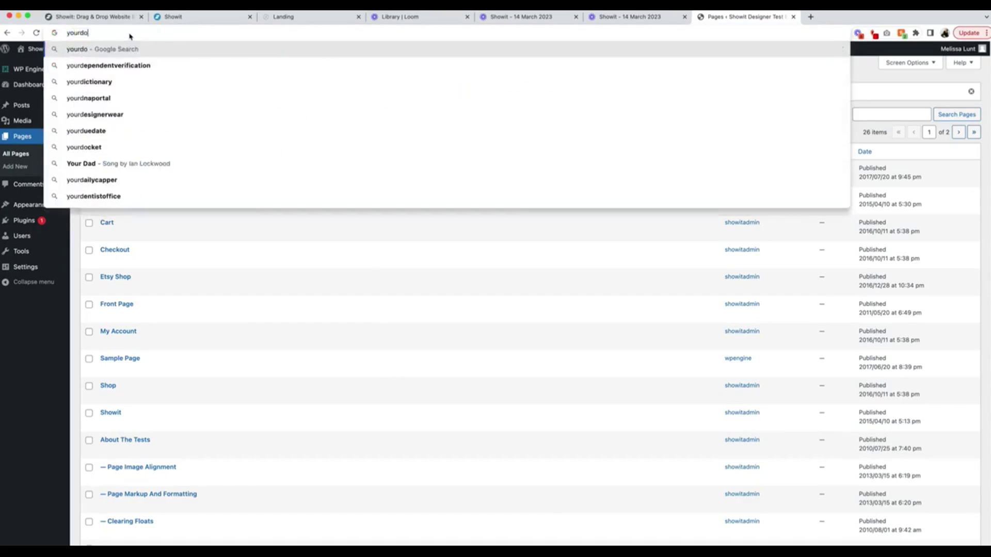
{"action": "type", "text": "main.com/"}
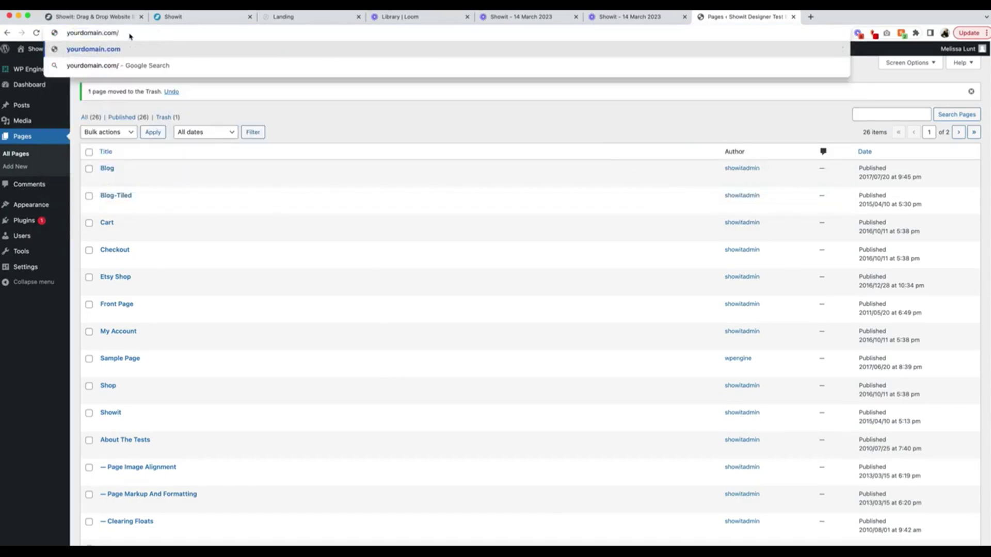
{"action": "type", "text": "wp-login.php"}
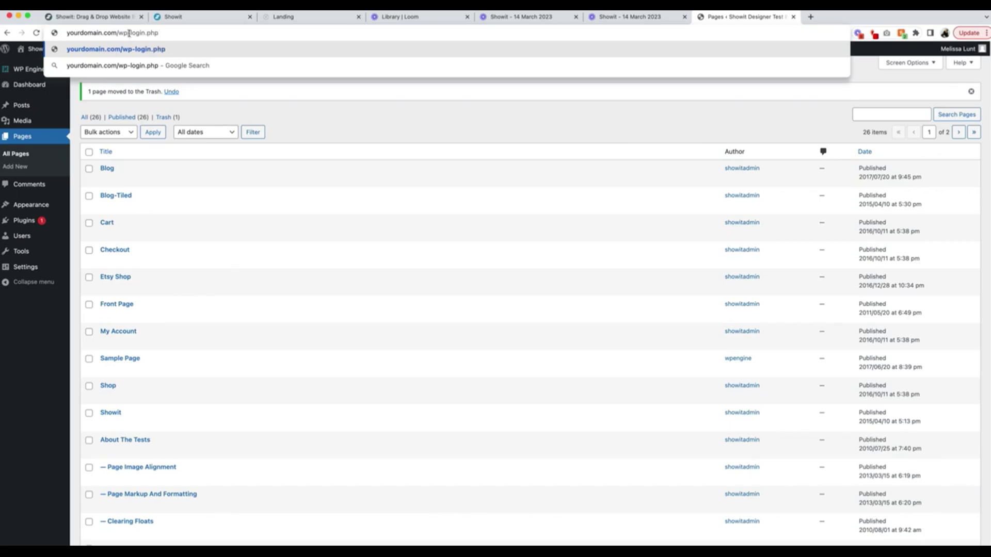
{"action": "key", "text": "super+a"}
{"action": "type", "text": "test"}
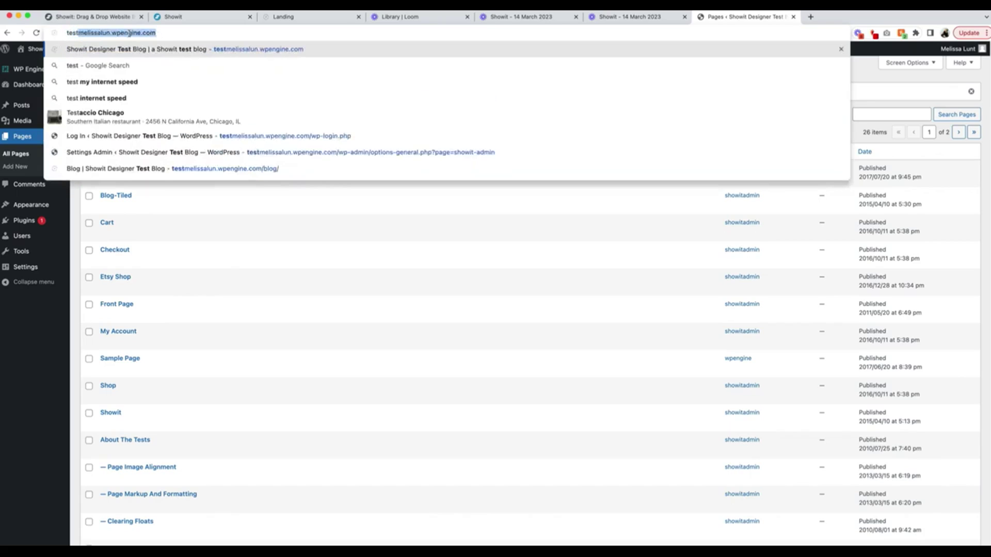
{"action": "key", "text": "Right"}
{"action": "type", "text": "/"}
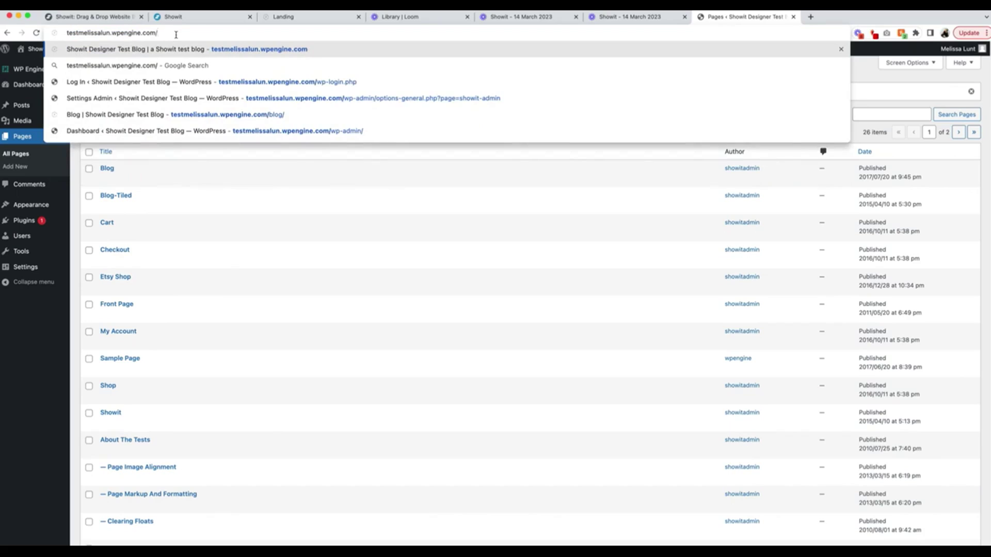
{"action": "type", "text": "wp-"}
{"action": "key", "text": "Return"}
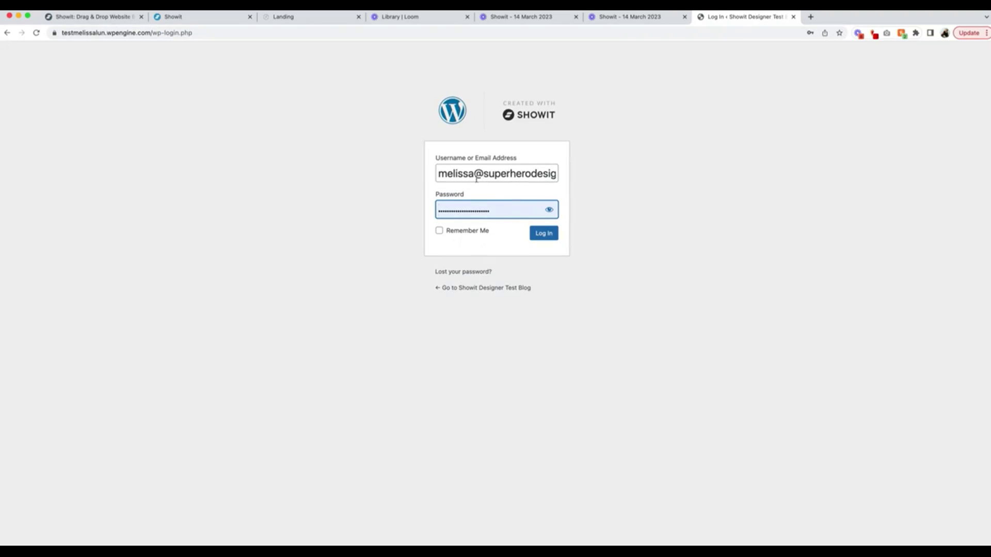
Log in to WordPress and go to the Showit plugin settings.
{"action": "left_click", "coordinate": [545, 233]}
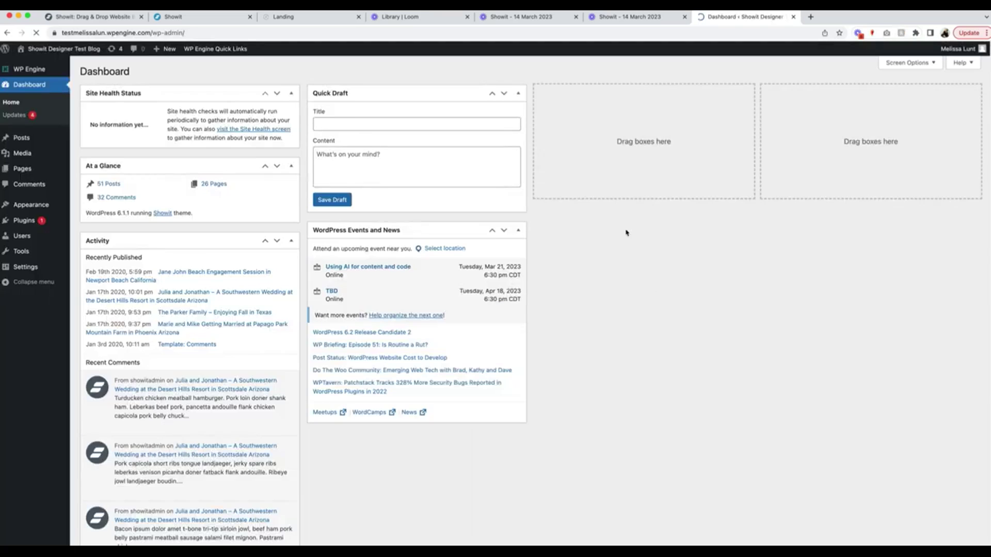
{"action": "mouse_move", "coordinate": [36, 267]}
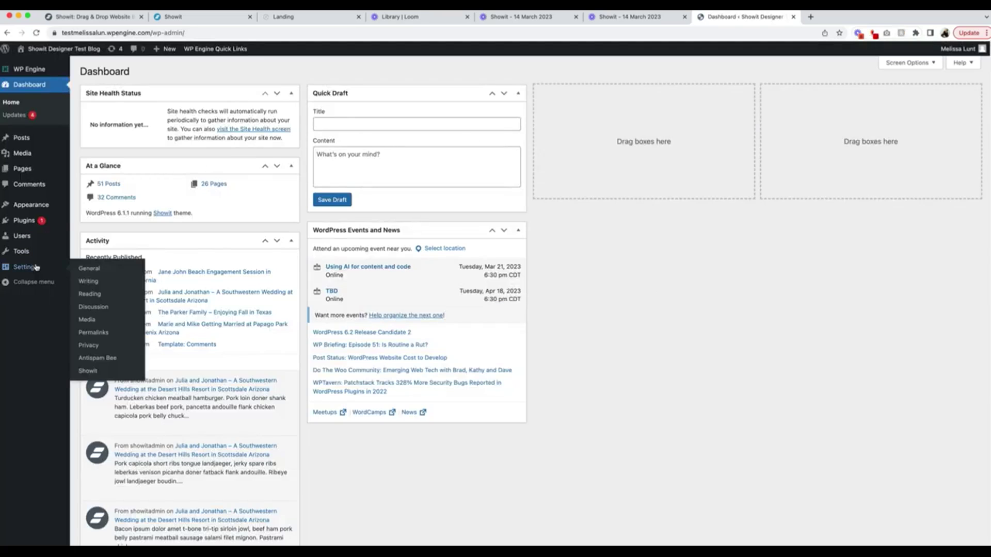
{"action": "left_click", "coordinate": [110, 372]}
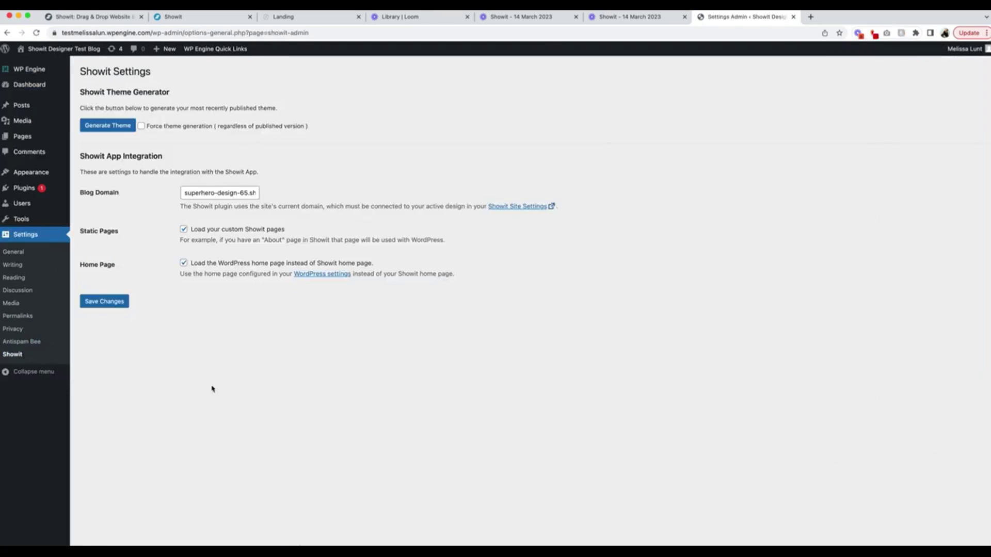
Paste the superhero-design-66.showit.site address as Blog Domain and enable loading the WordPress home page.
{"action": "triple_click", "coordinate": [207, 191]}
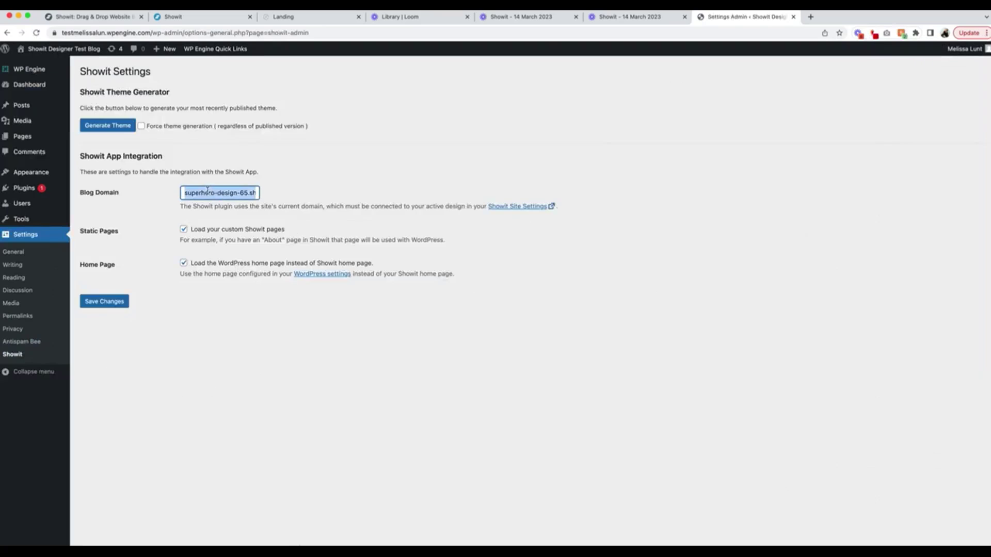
{"action": "key", "text": "super+v"}
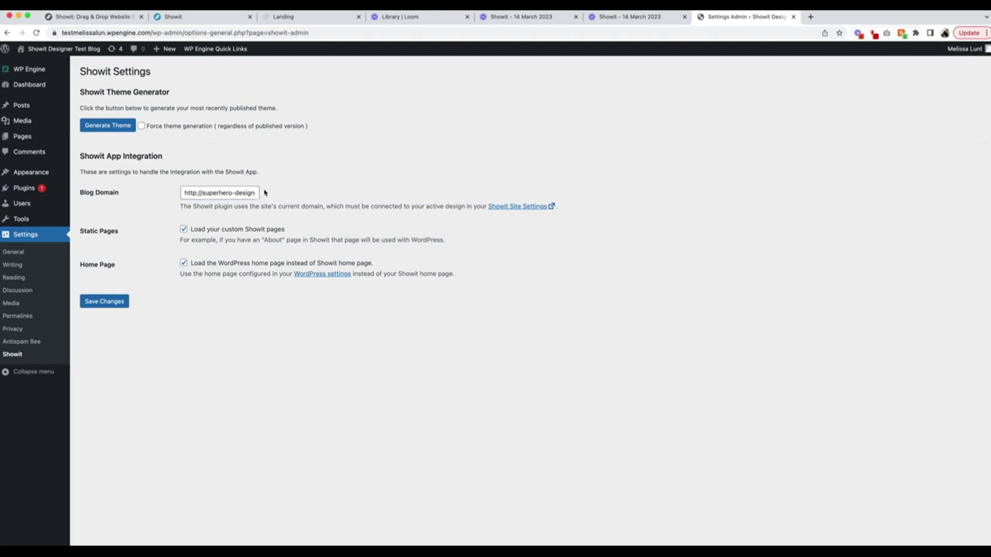
{"action": "triple_click", "coordinate": [226, 192]}
{"action": "left_click", "coordinate": [322, 161]}
{"action": "left_click", "coordinate": [184, 262]}
Save the Showit settings, force-generate the Aurora Copy theme, and list all pages.
{"action": "left_click", "coordinate": [110, 302]}
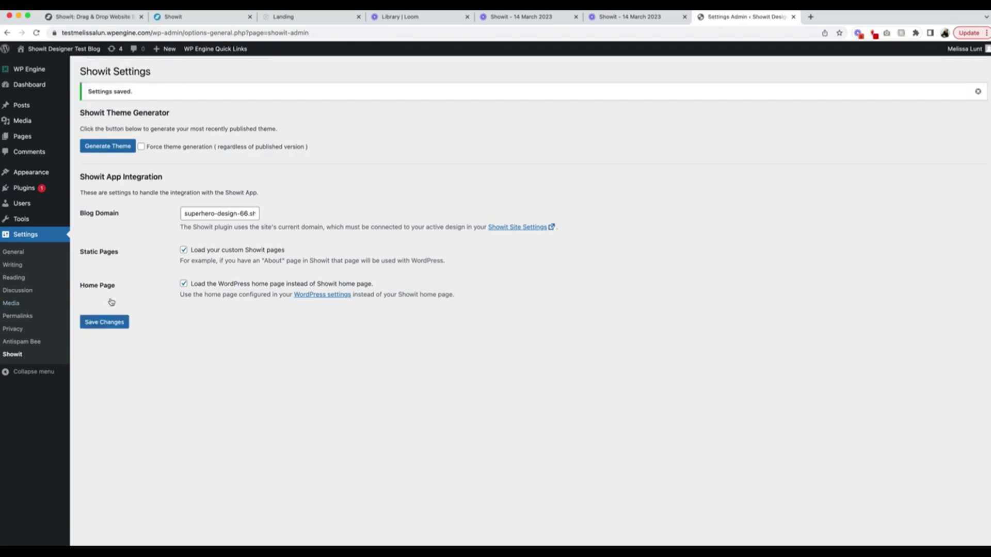
{"action": "left_click", "coordinate": [141, 148]}
{"action": "left_click", "coordinate": [122, 152]}
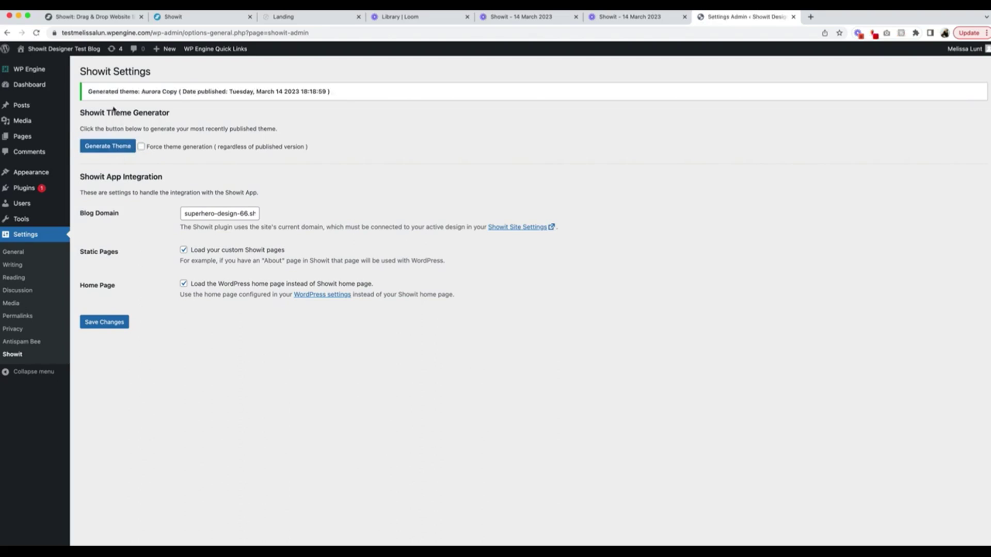
{"action": "mouse_move", "coordinate": [22, 136]}
{"action": "left_click", "coordinate": [104, 137]}
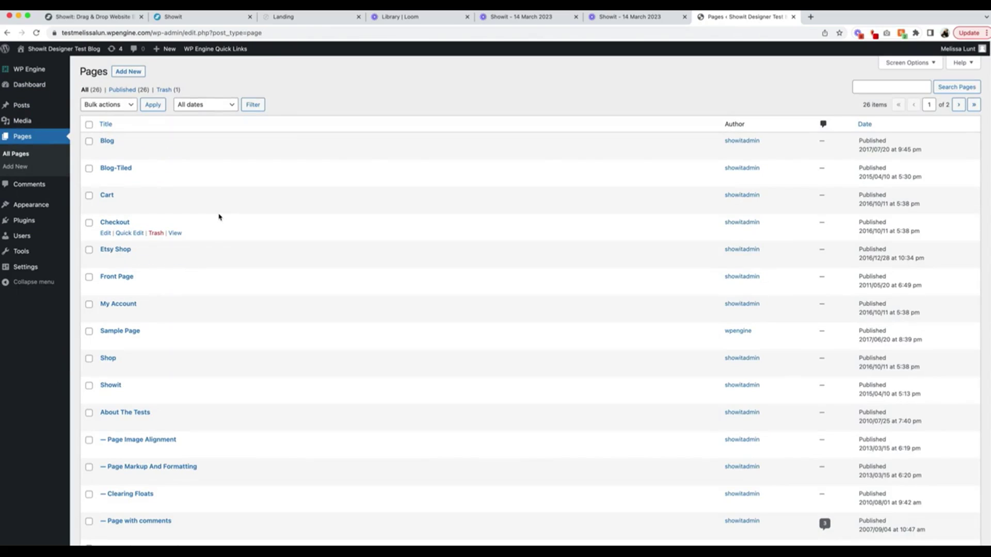
Create an empty page titled 'Home' and publish it.
{"action": "left_click", "coordinate": [128, 72]}
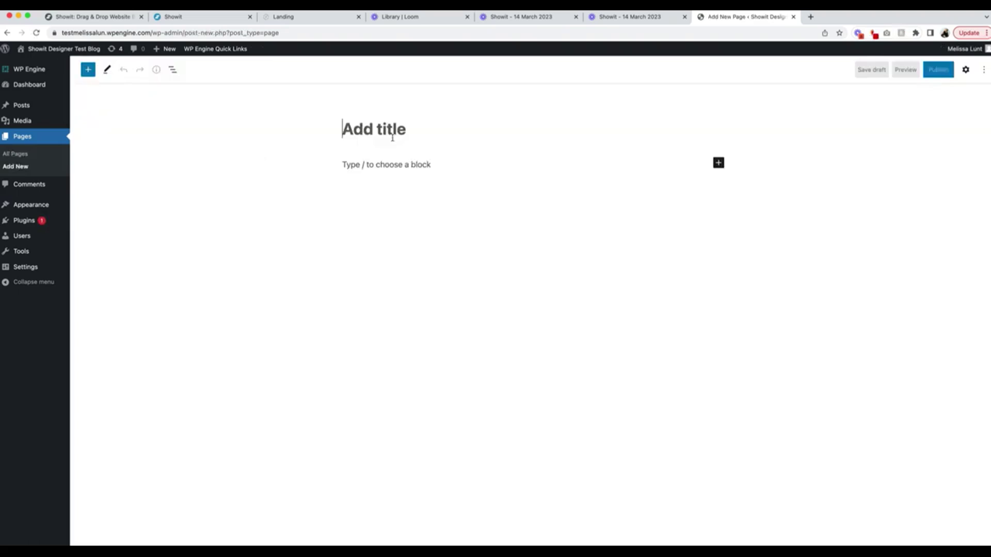
{"action": "type", "text": "Home"}
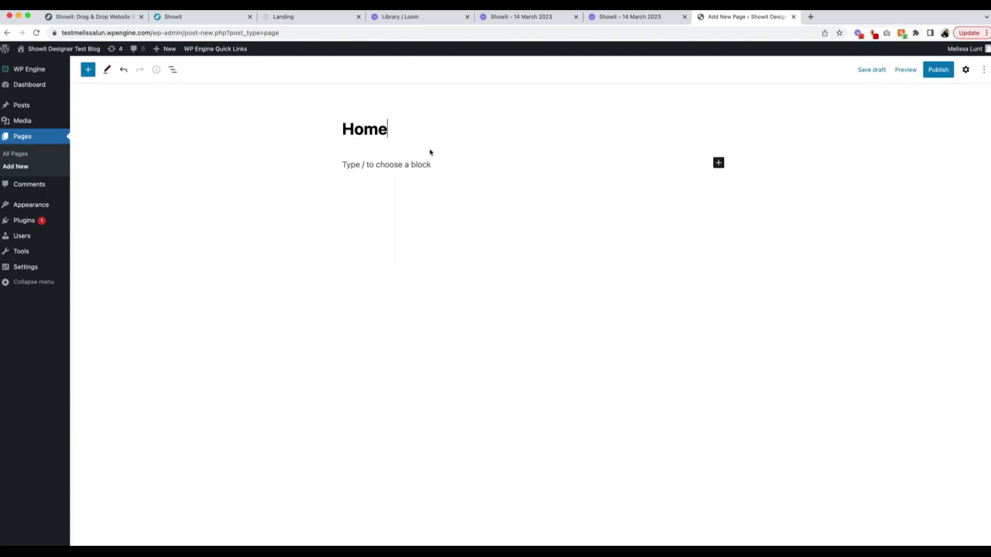
{"action": "left_click", "coordinate": [966, 70]}
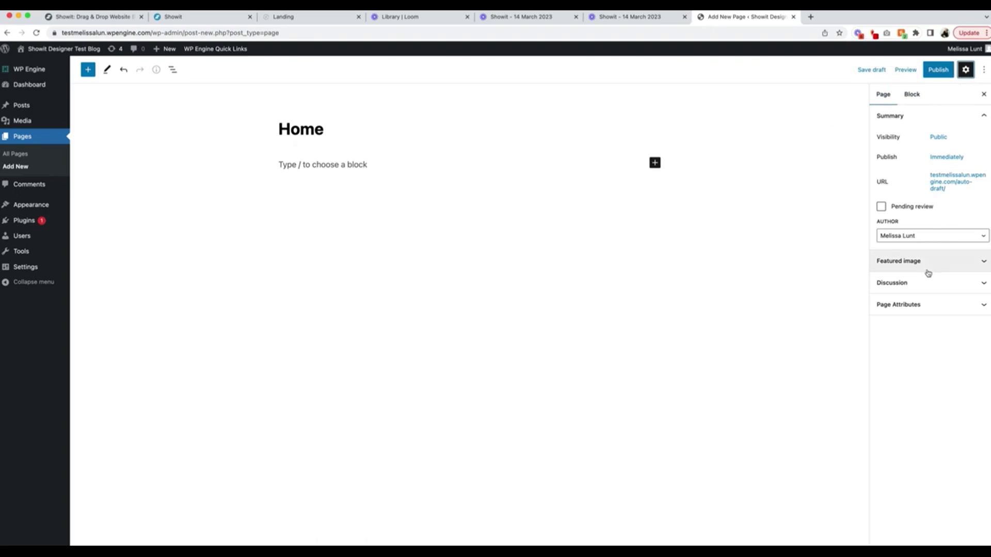
{"action": "left_click", "coordinate": [942, 74]}
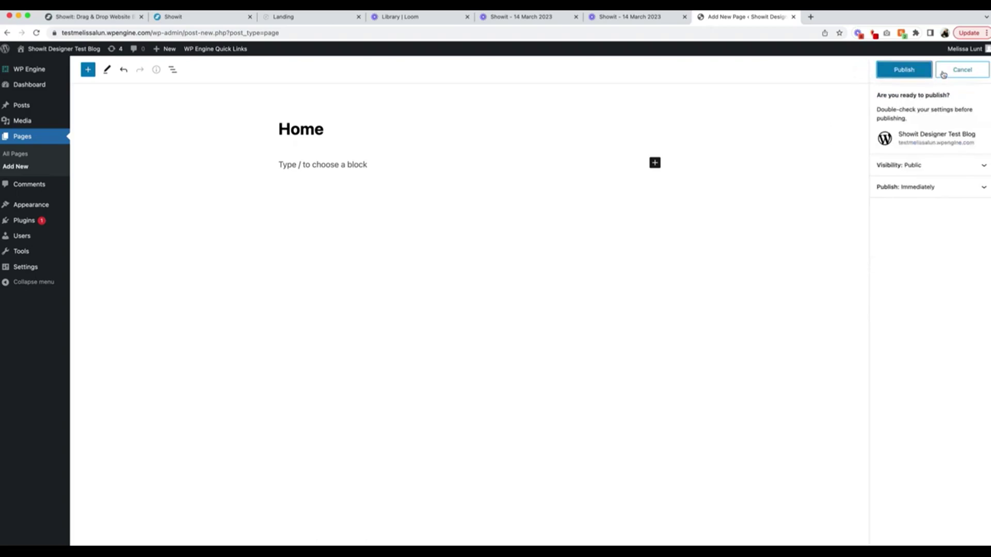
{"action": "left_click", "coordinate": [901, 70]}
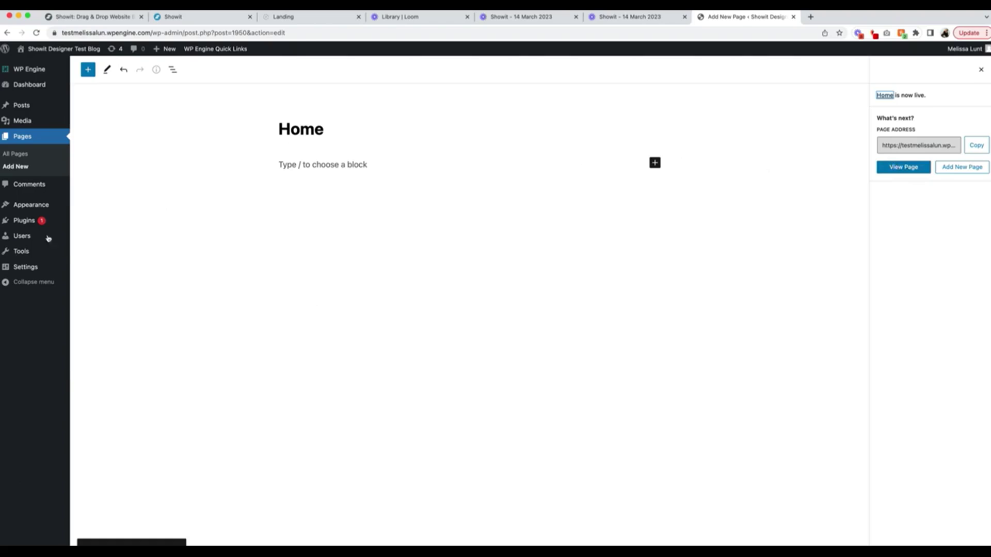
{"action": "mouse_move", "coordinate": [31, 270]}
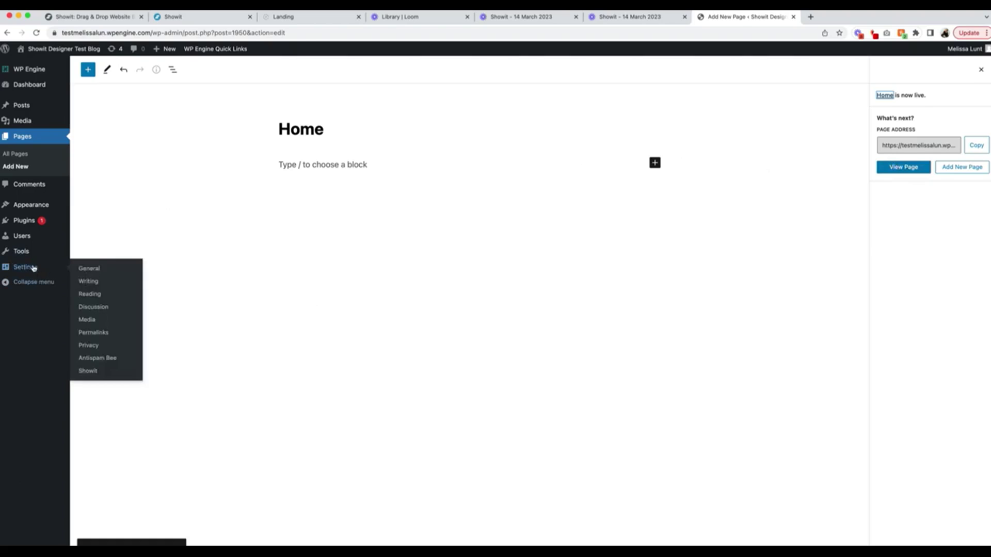
In Reading settings, make the static page Home the homepage and save.
{"action": "left_click", "coordinate": [91, 294]}
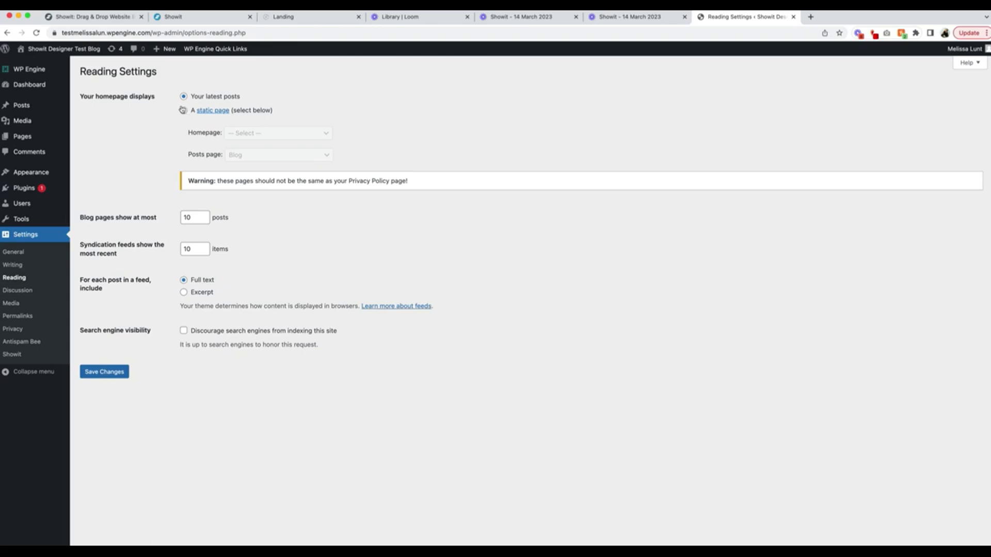
{"action": "left_click", "coordinate": [183, 110]}
{"action": "left_click", "coordinate": [246, 133]}
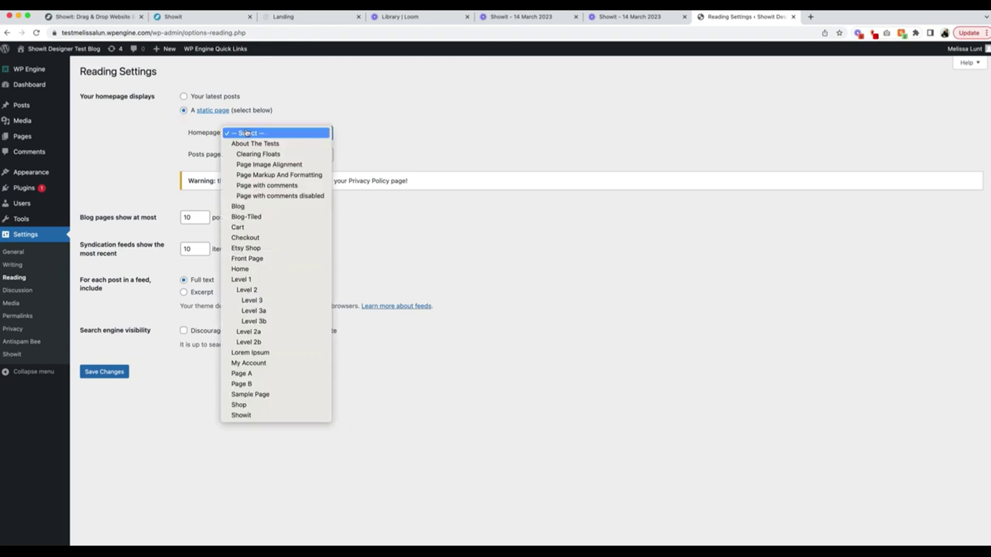
{"action": "left_click", "coordinate": [264, 269]}
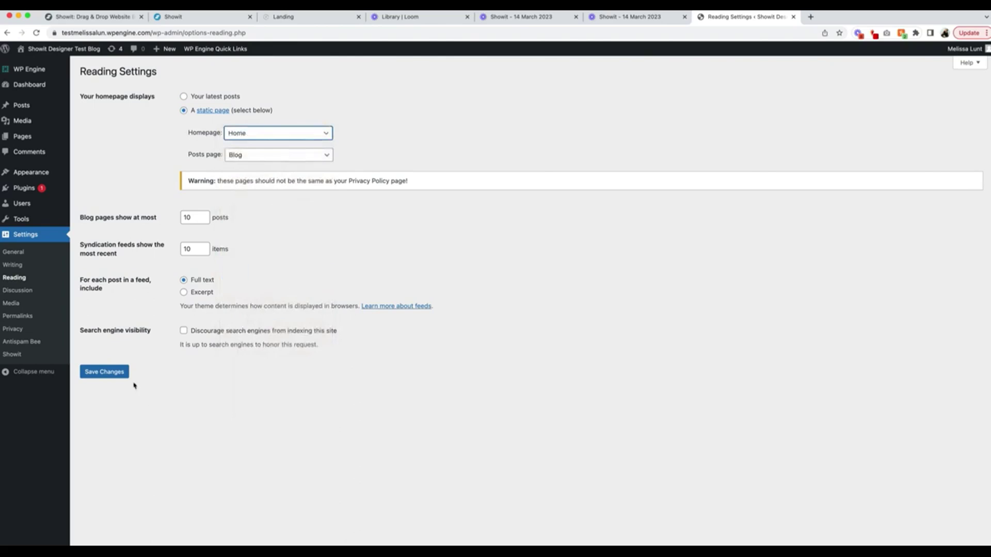
{"action": "left_click", "coordinate": [106, 371]}
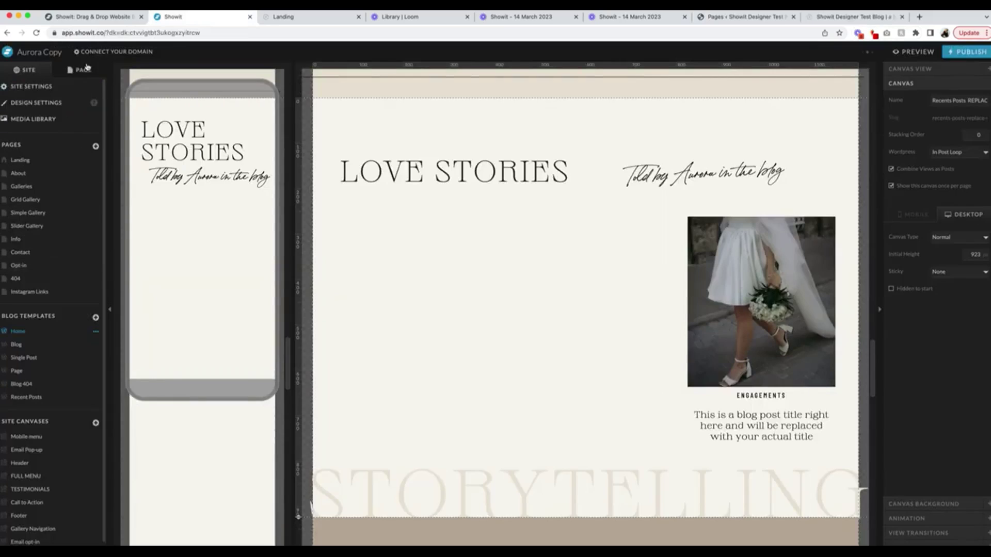
Set View 1 of the recent-posts canvas to the Posts View Lookup WordPress option.
{"action": "left_click", "coordinate": [83, 69]}
{"action": "left_click", "coordinate": [45, 217]}
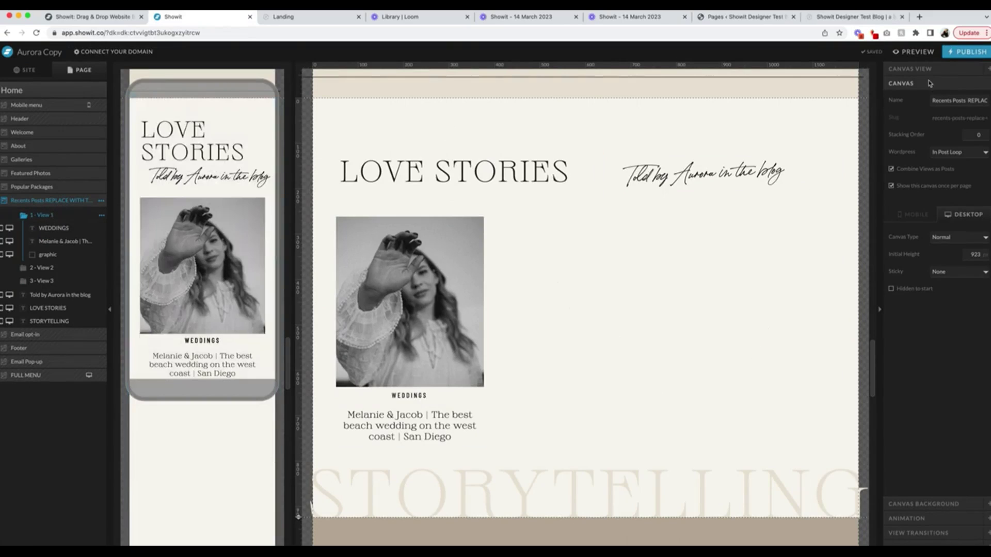
{"action": "left_click", "coordinate": [956, 153]}
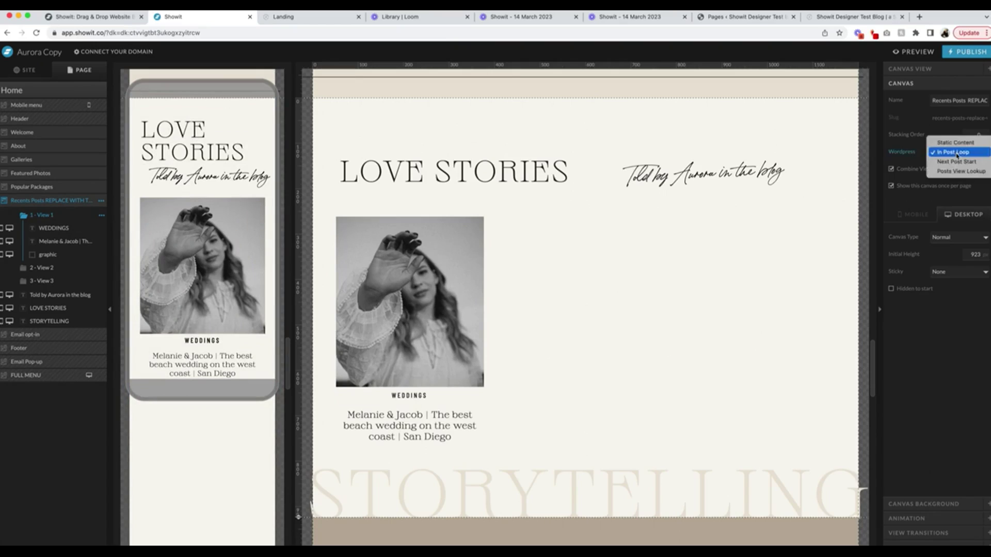
{"action": "left_click", "coordinate": [959, 170]}
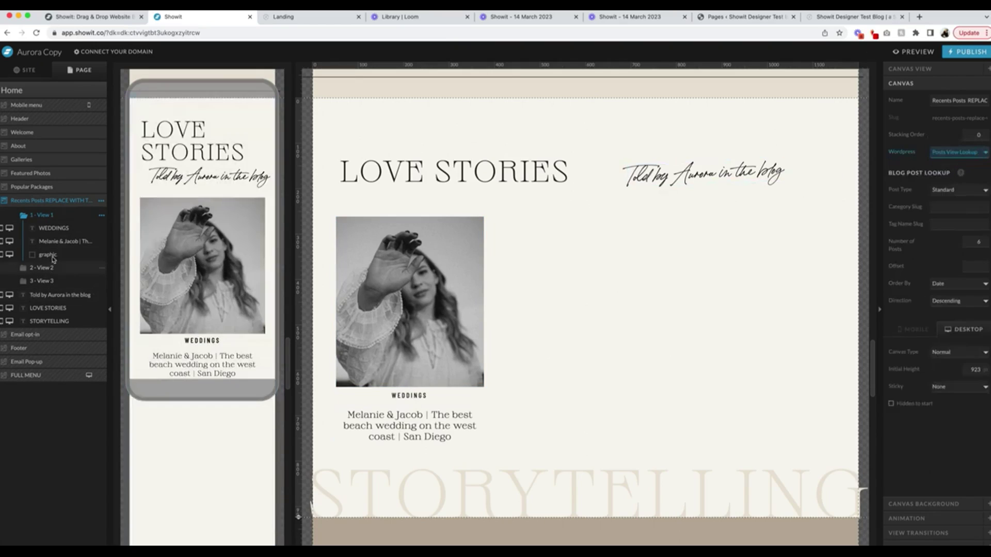
{"action": "left_click", "coordinate": [52, 277]}
{"action": "left_click", "coordinate": [53, 216]}
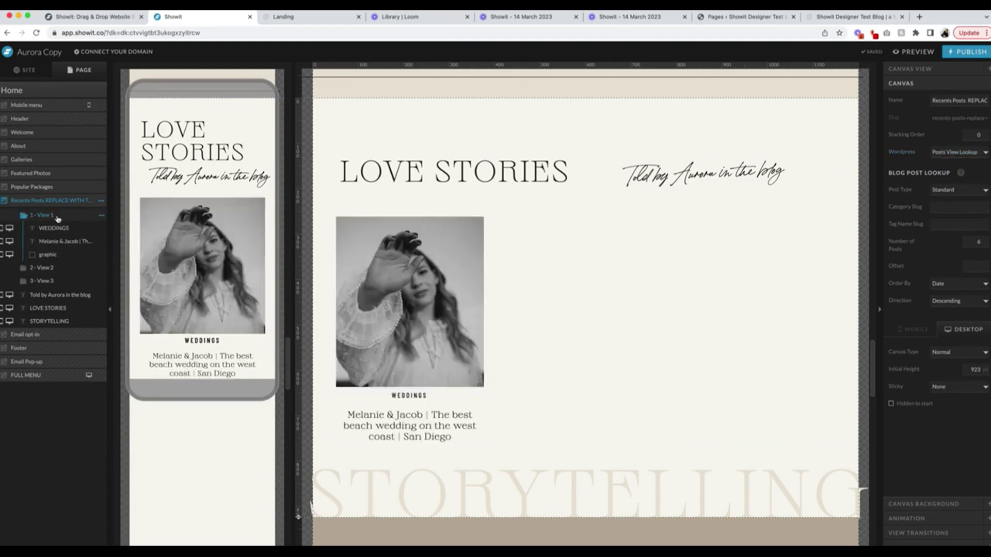
Publish the site and blog, then switch to the live WordPress blog.
{"action": "left_click", "coordinate": [972, 53]}
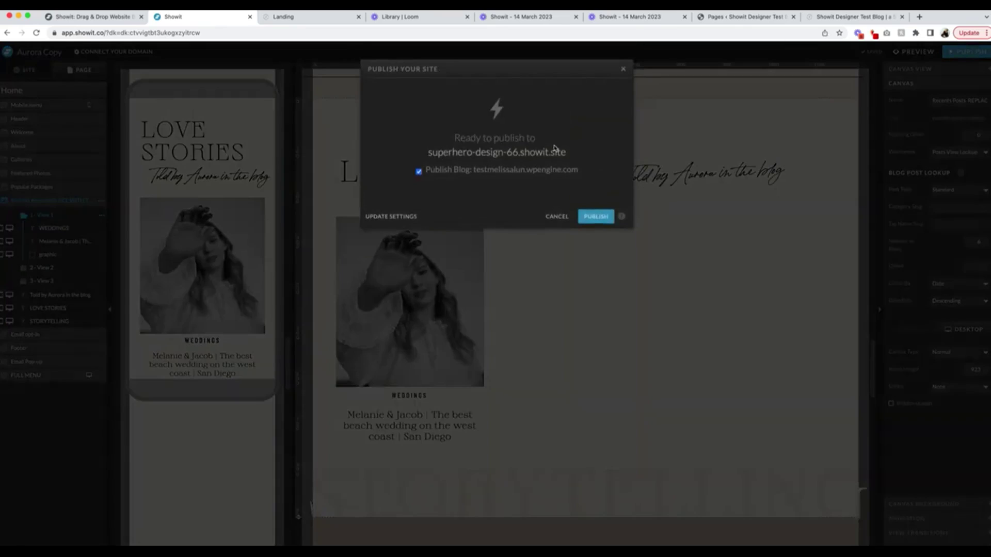
{"action": "left_click", "coordinate": [598, 215]}
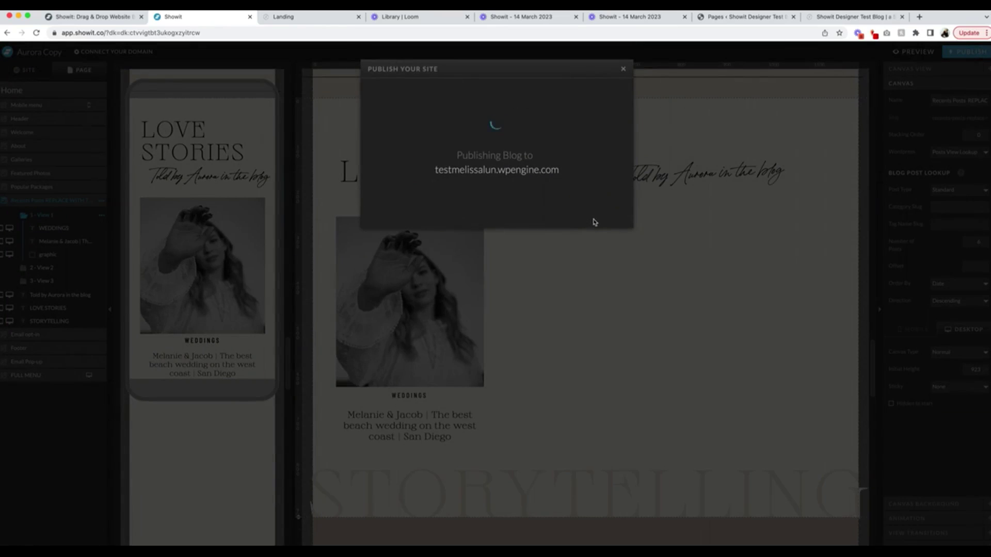
{"action": "left_click", "coordinate": [496, 209]}
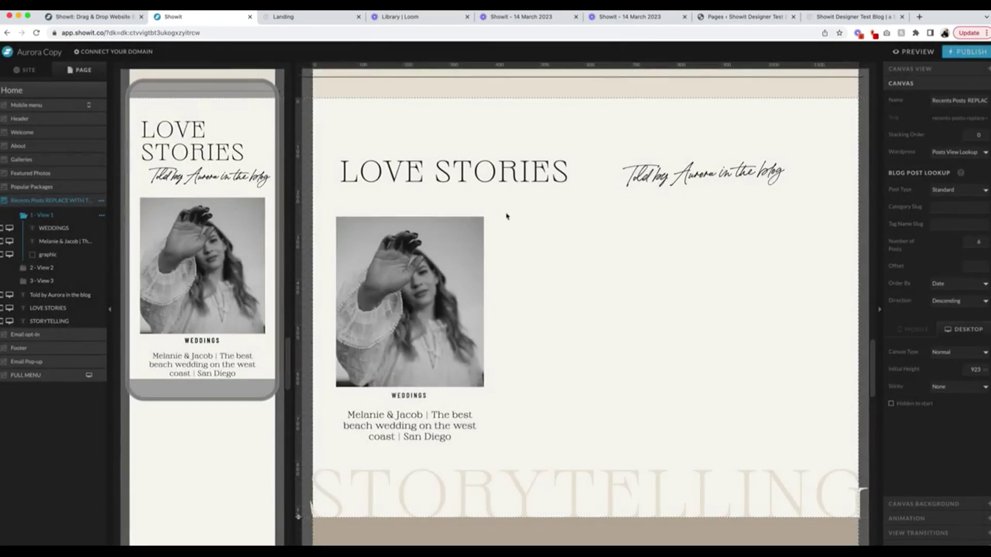
{"action": "left_click", "coordinate": [840, 20]}
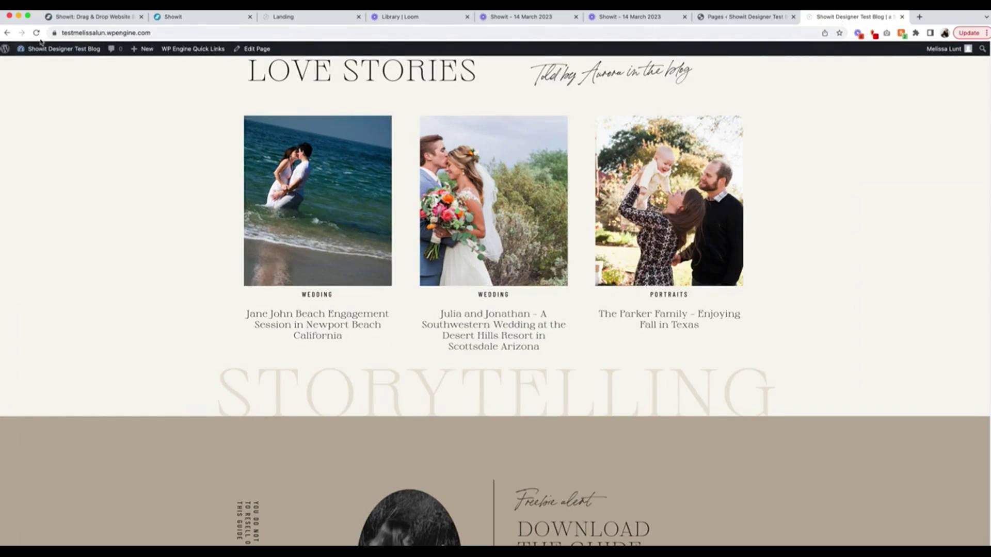
Check the live homepage, then open LOVE STORIES and scroll through its blog posts, including the Papago Park wedding.
{"action": "scroll", "coordinate": [282, 184], "scroll_direction": "up", "scroll_amount": 5}
{"action": "scroll", "coordinate": [348, 240], "scroll_direction": "down", "scroll_amount": 4}
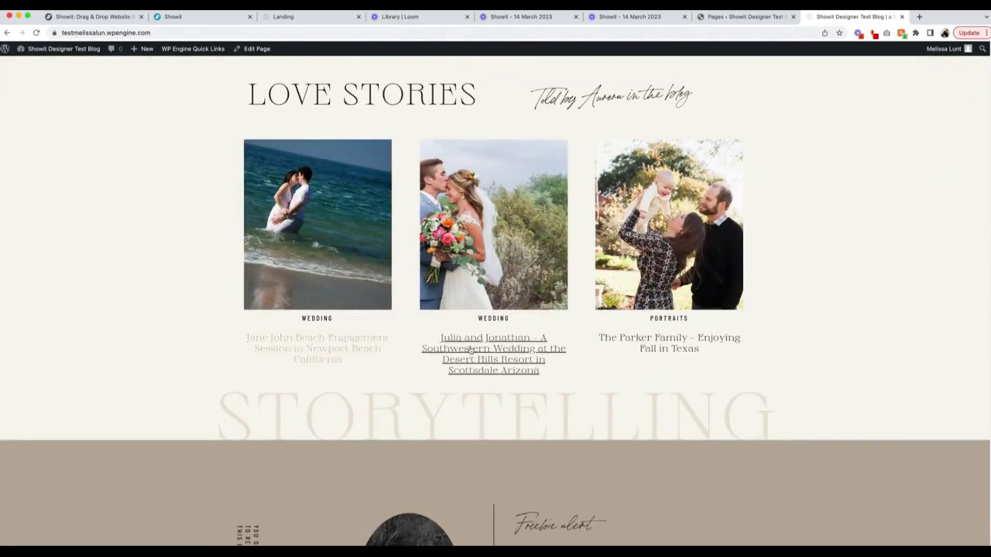
{"action": "scroll", "coordinate": [743, 288], "scroll_direction": "up", "scroll_amount": 10}
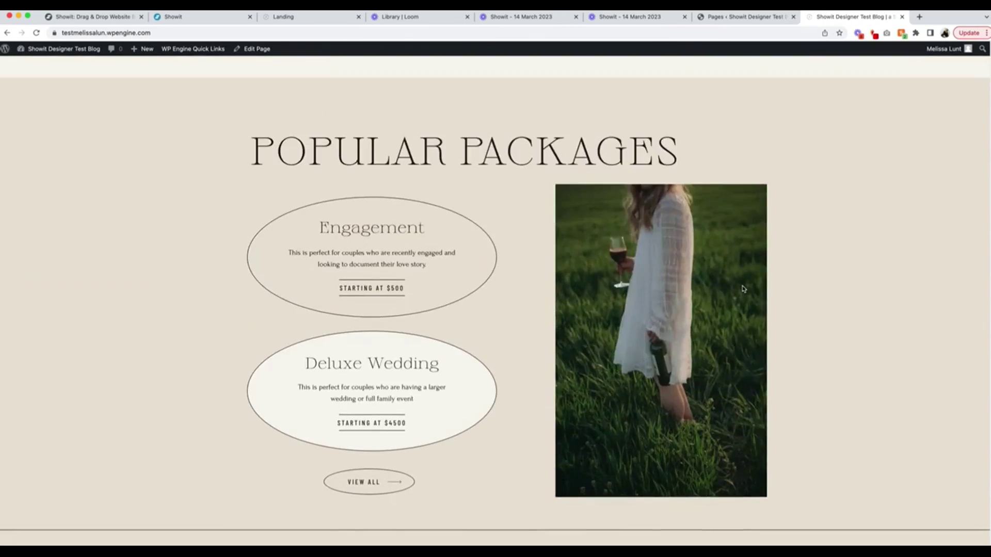
{"action": "scroll", "coordinate": [742, 289], "scroll_direction": "up", "scroll_amount": 15}
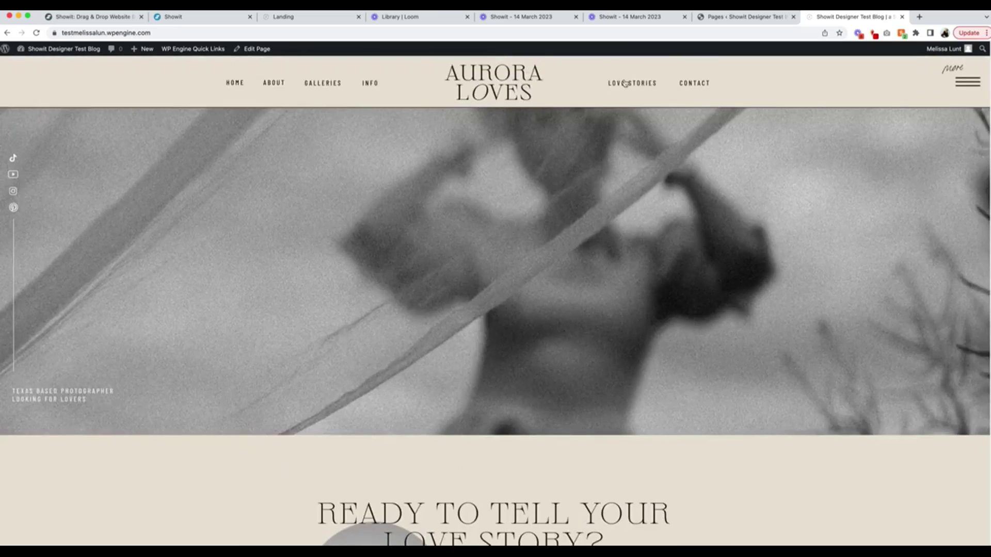
{"action": "left_click", "coordinate": [624, 84]}
{"action": "scroll", "coordinate": [623, 170], "scroll_direction": "down", "scroll_amount": 2}
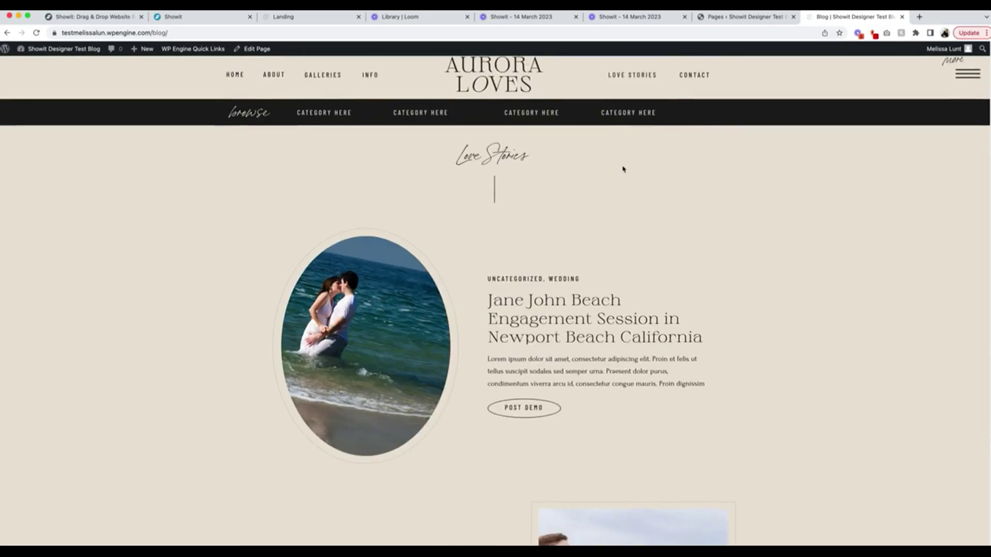
{"action": "scroll", "coordinate": [683, 202], "scroll_direction": "down", "scroll_amount": 20}
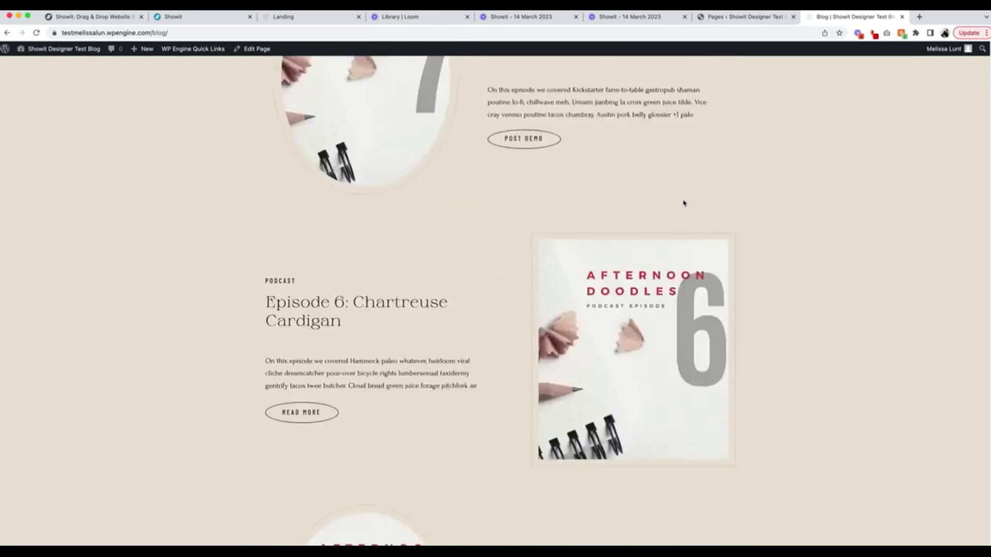
{"action": "scroll", "coordinate": [683, 203], "scroll_direction": "down", "scroll_amount": 10}
{"action": "scroll", "coordinate": [684, 203], "scroll_direction": "up", "scroll_amount": 15}
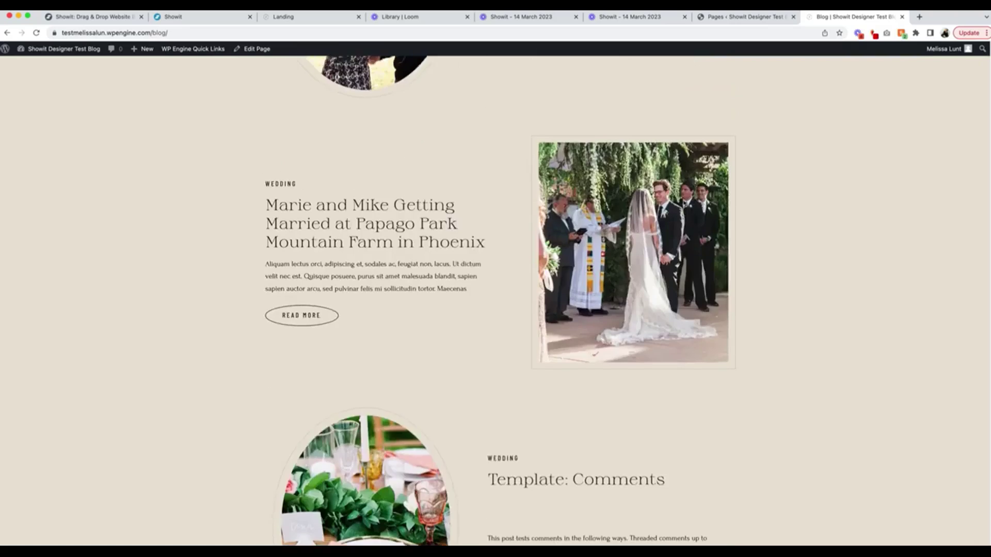